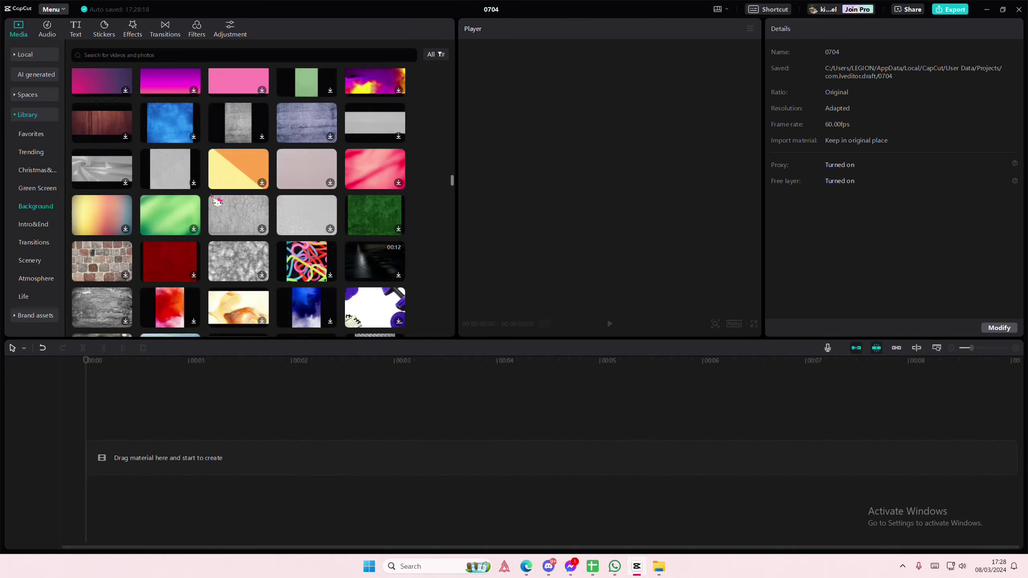
Search the media library for "paper" and place the lined paper image at the start of the timeline
scroll(217, 201, down, 5)
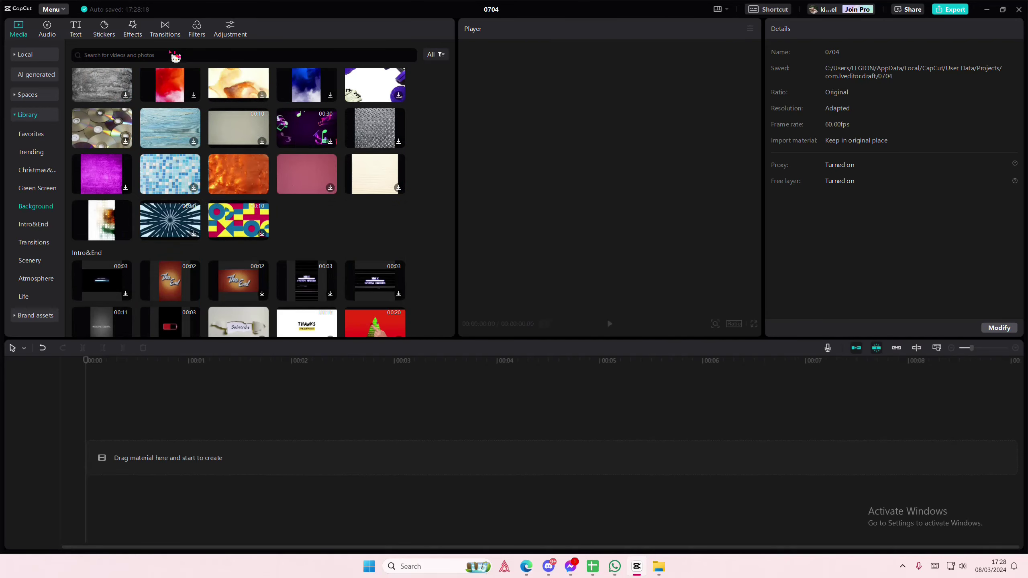
click(174, 59)
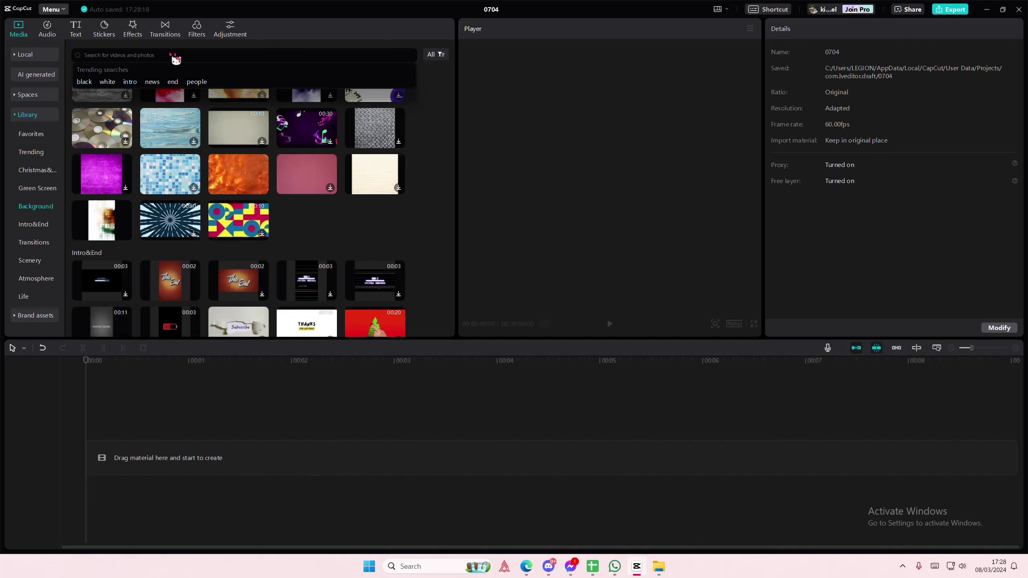
text(paper)
key(Return)
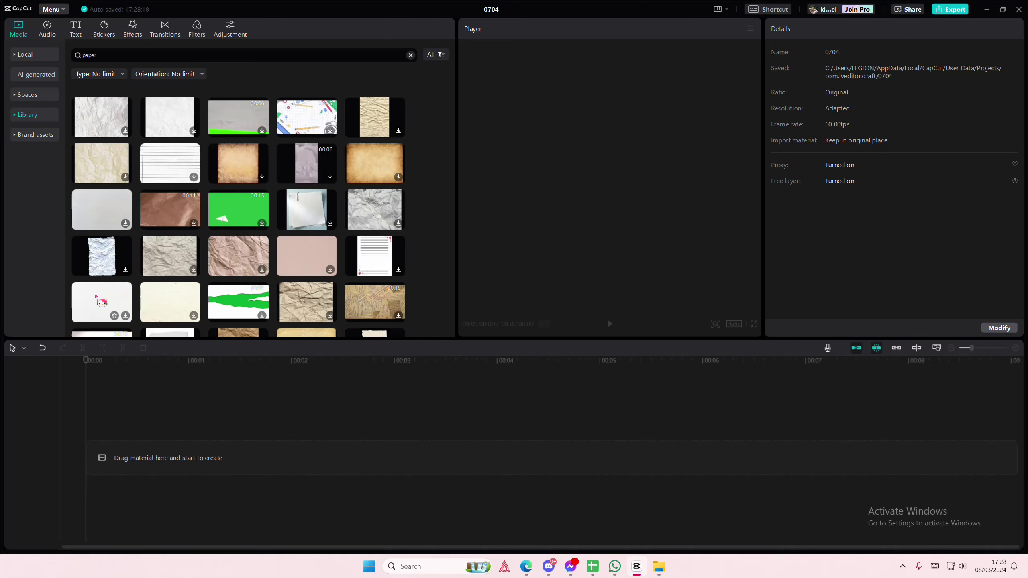
click(114, 316)
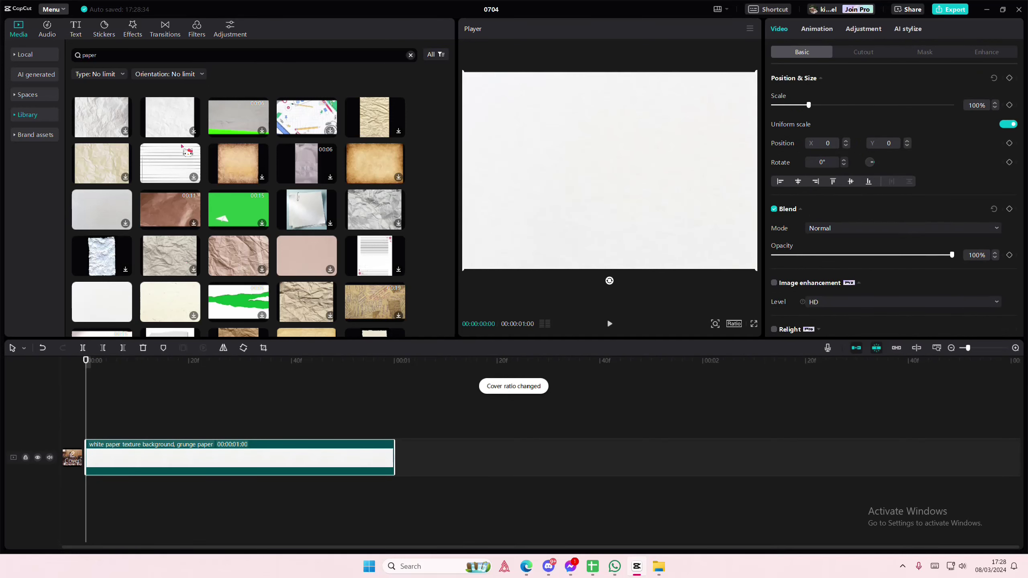
key(Delete)
drag(179, 154, 67, 423)
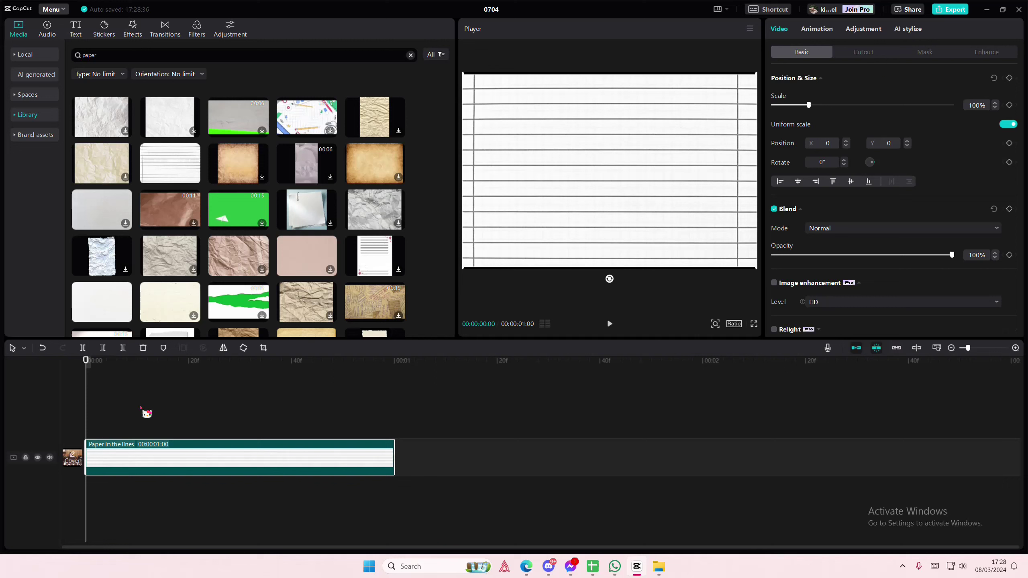
Add a default text clip above the lined paper at the timeline start and change its text to "C"
click(76, 29)
drag(92, 79, 69, 389)
click(818, 88)
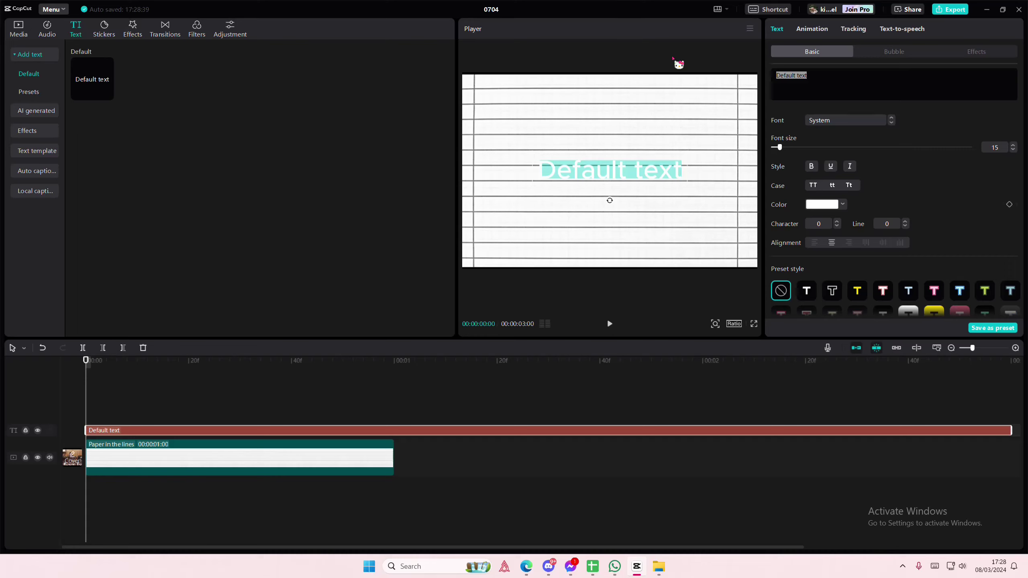
text(C)
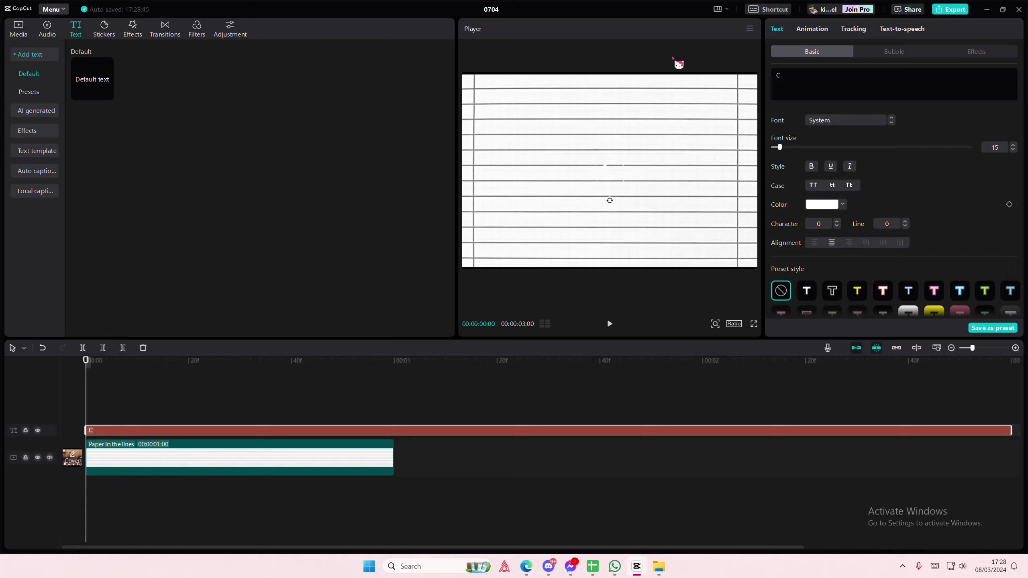
Set the letter C's font size to 61 and its font to Autumn Regular
drag(784, 151, 816, 143)
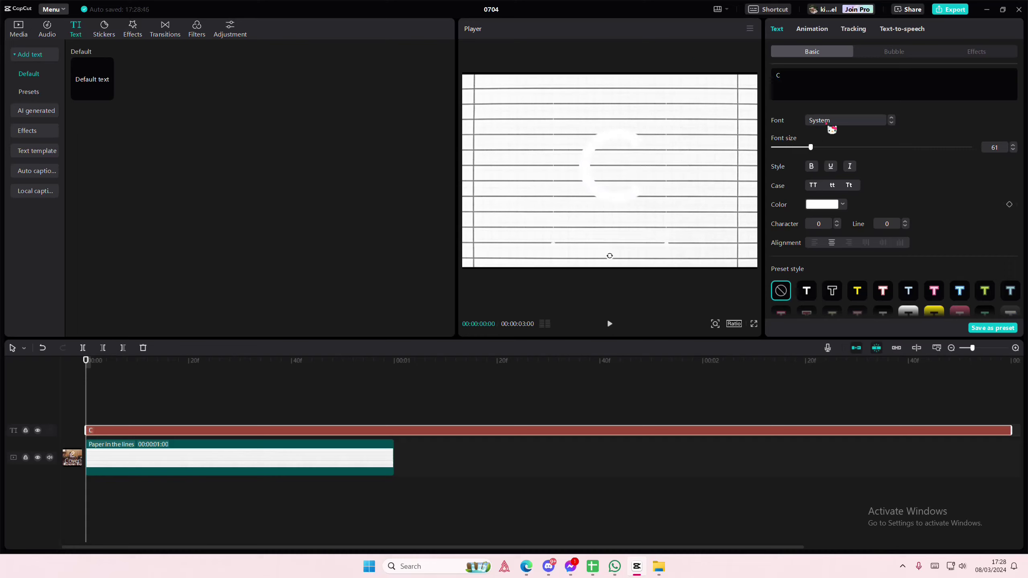
click(827, 122)
click(837, 191)
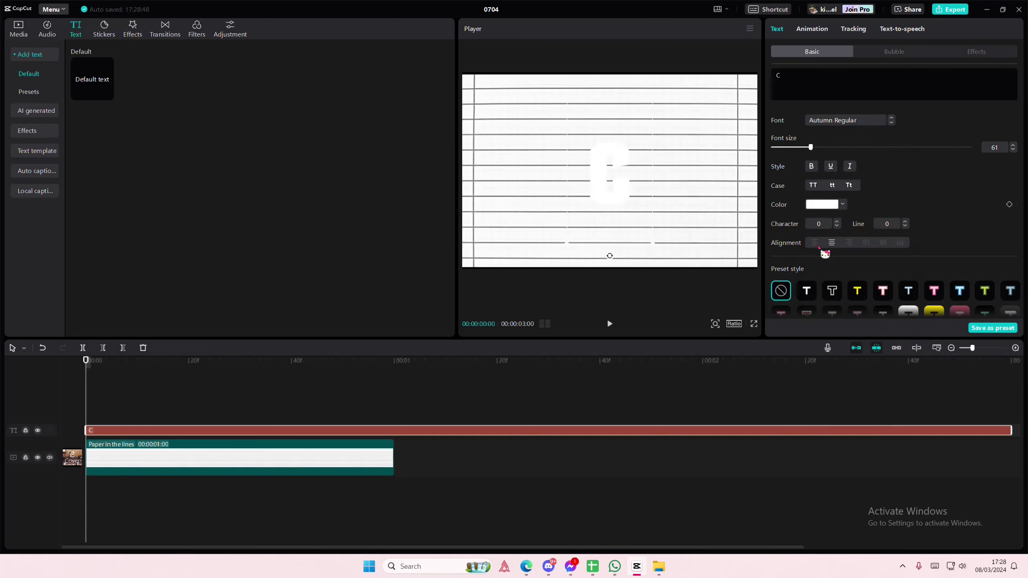
Enable a background behind the letter C, with height 1% and width 0%
scroll(824, 253, down, 8)
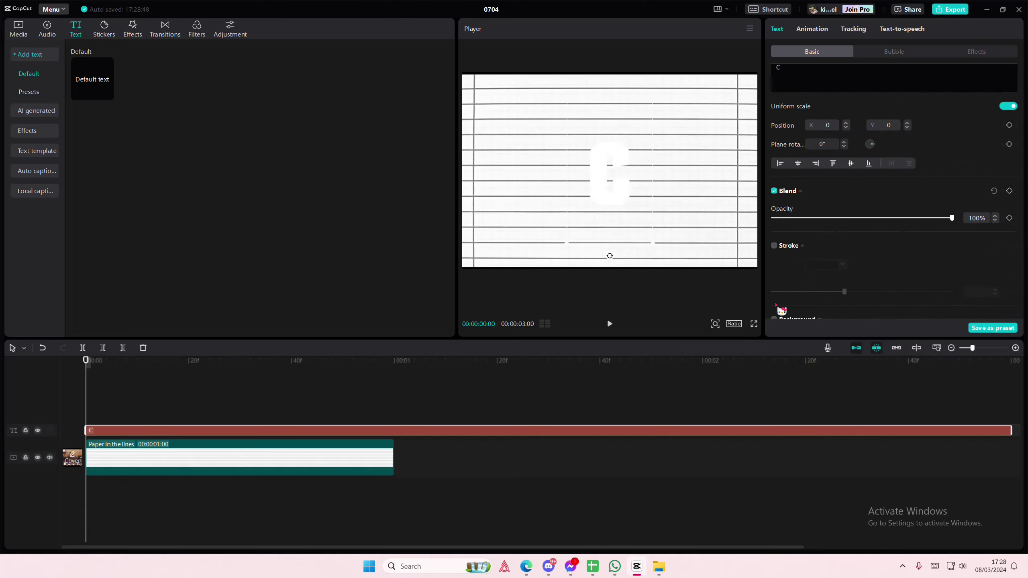
scroll(782, 311, down, 4)
click(775, 159)
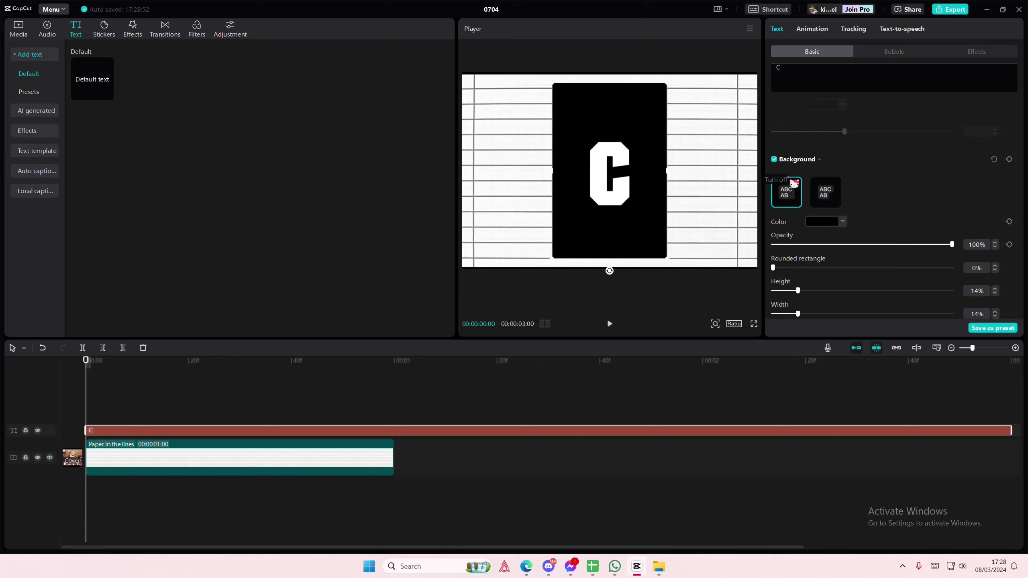
drag(799, 293, 771, 316)
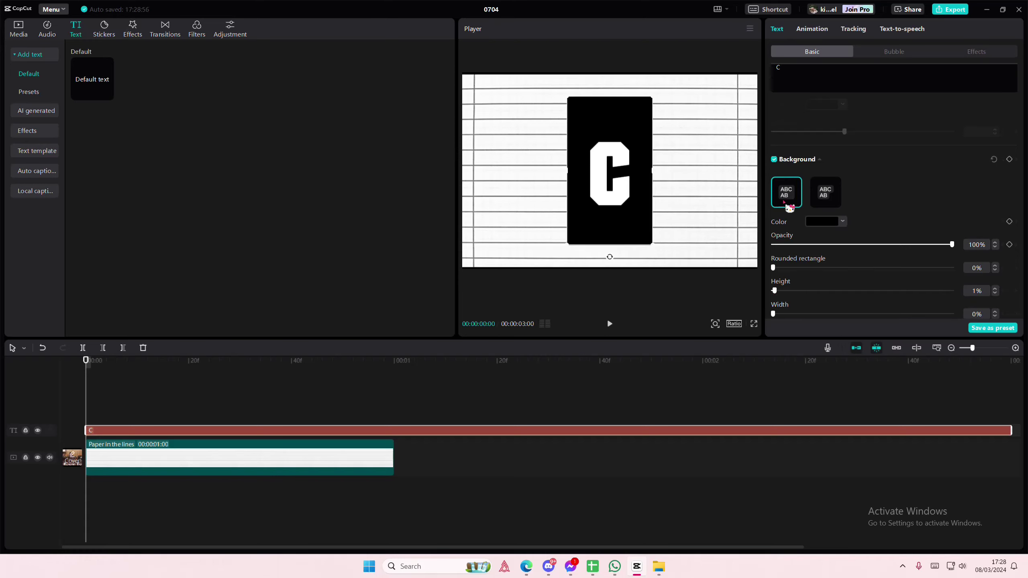
Change the background color of the letter C to the bright pink swatch
scroll(803, 220, up, 6)
scroll(815, 235, down, 8)
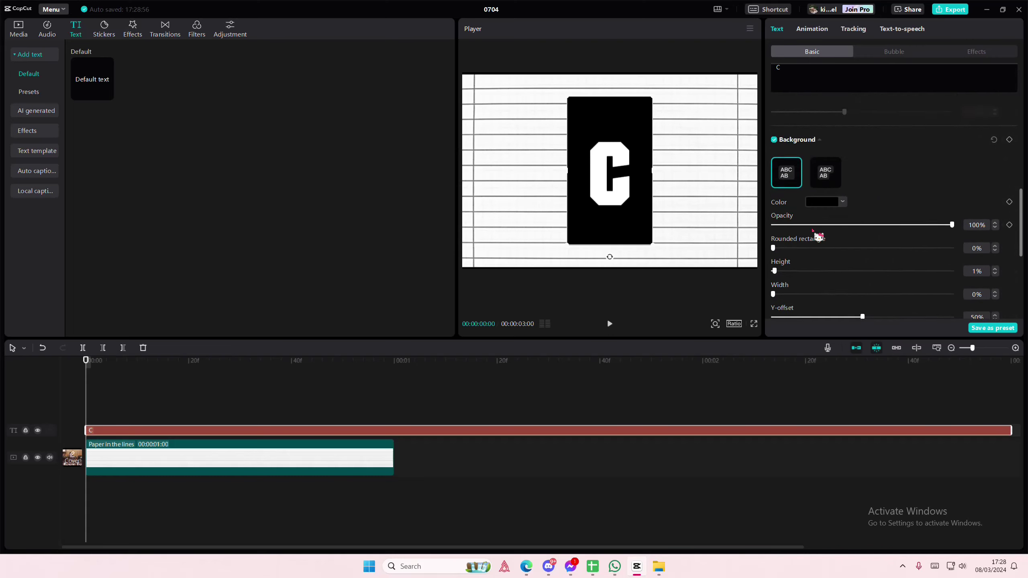
scroll(826, 215, up, 1)
click(822, 111)
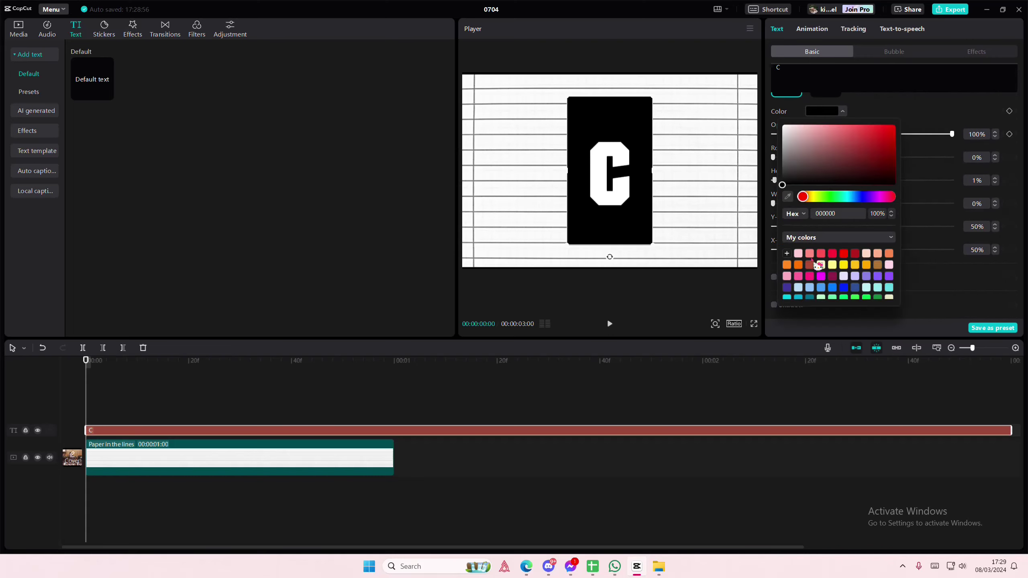
click(799, 276)
Scale the C card to 61%, rotate it to -15°, and move it left of center to about X -872, Y -78
scroll(911, 202, up, 12)
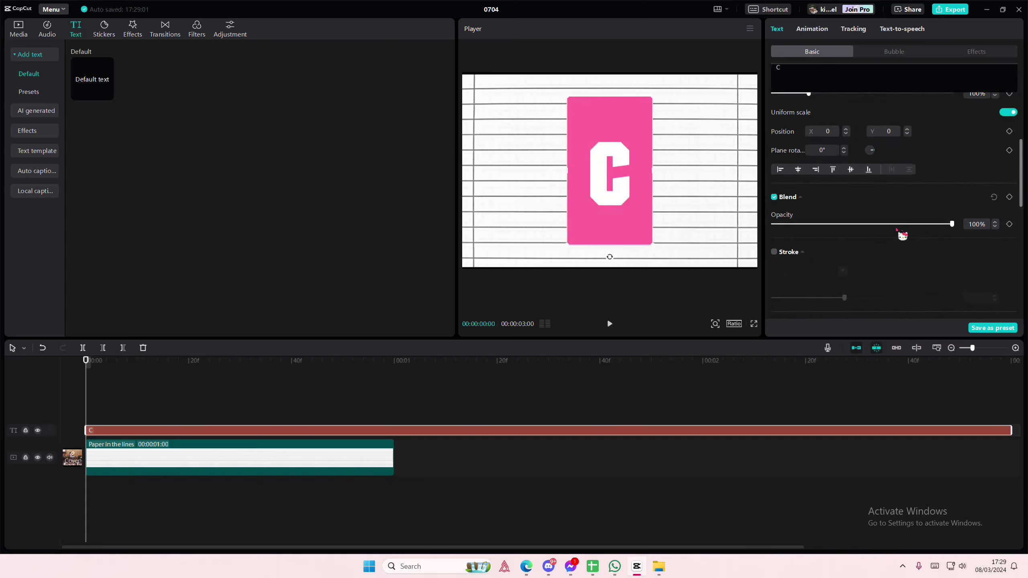
scroll(852, 238, up, 1)
drag(809, 250, 794, 251)
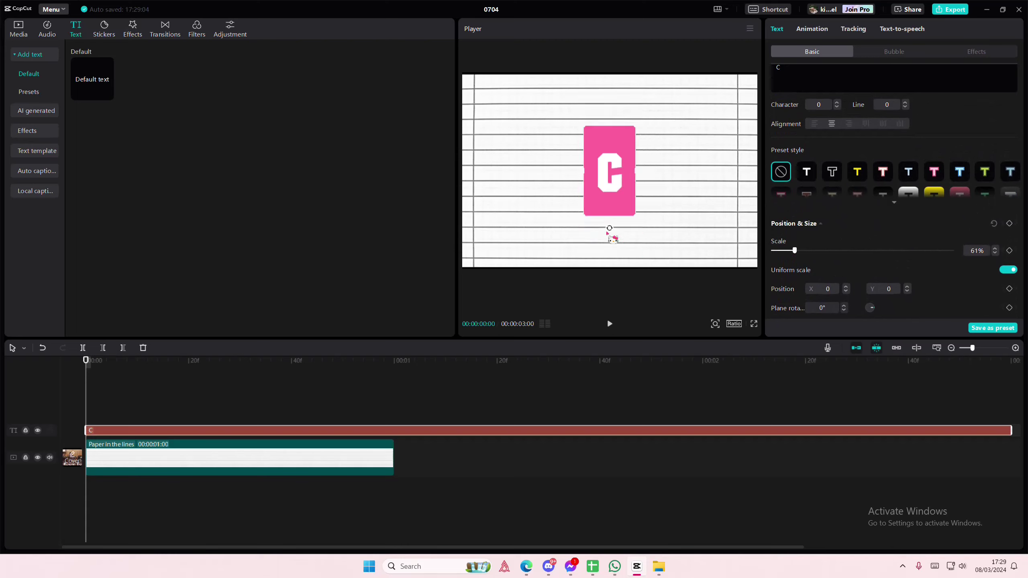
drag(608, 234, 558, 233)
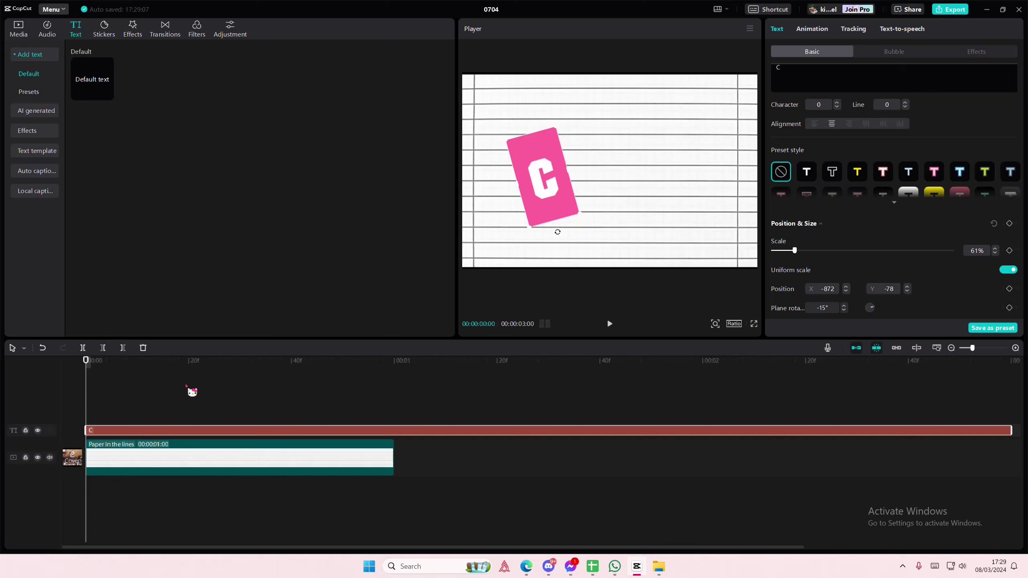
Paste a copy of the C card, set it upright just right of the original, and change its text to "U"
key(ctrl+v)
drag(556, 214, 595, 221)
drag(595, 239, 592, 215)
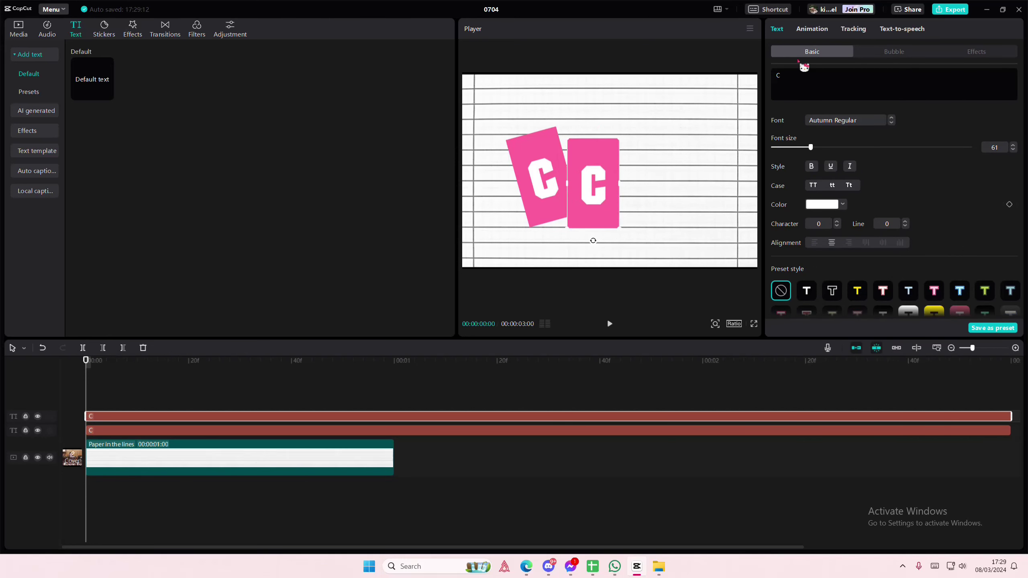
drag(789, 76, 736, 71)
Set the letter U's font to a slanted Bodoni MT Condensed style and its text color to black
click(831, 121)
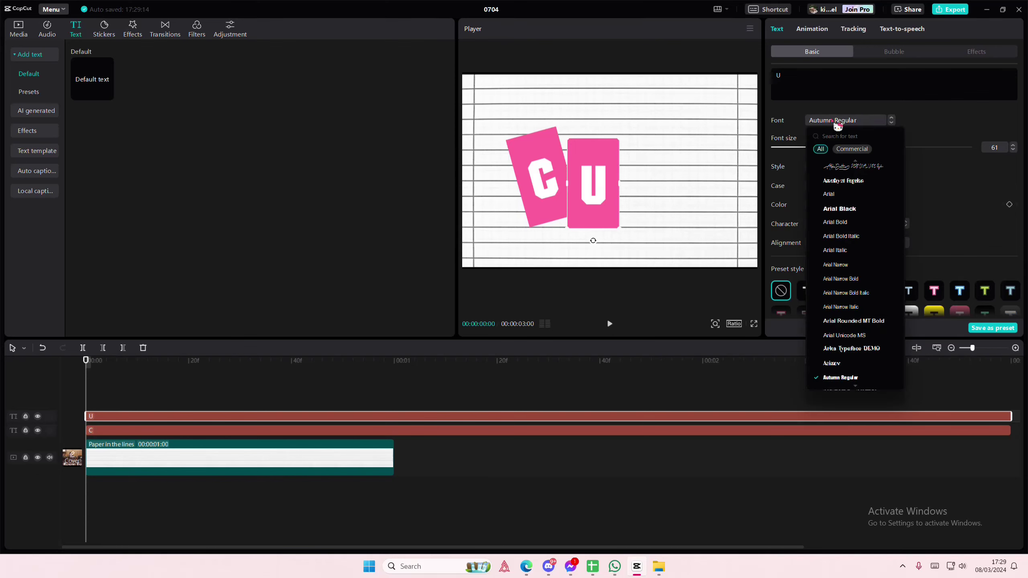
scroll(899, 188, up, 10)
drag(904, 263, 903, 162)
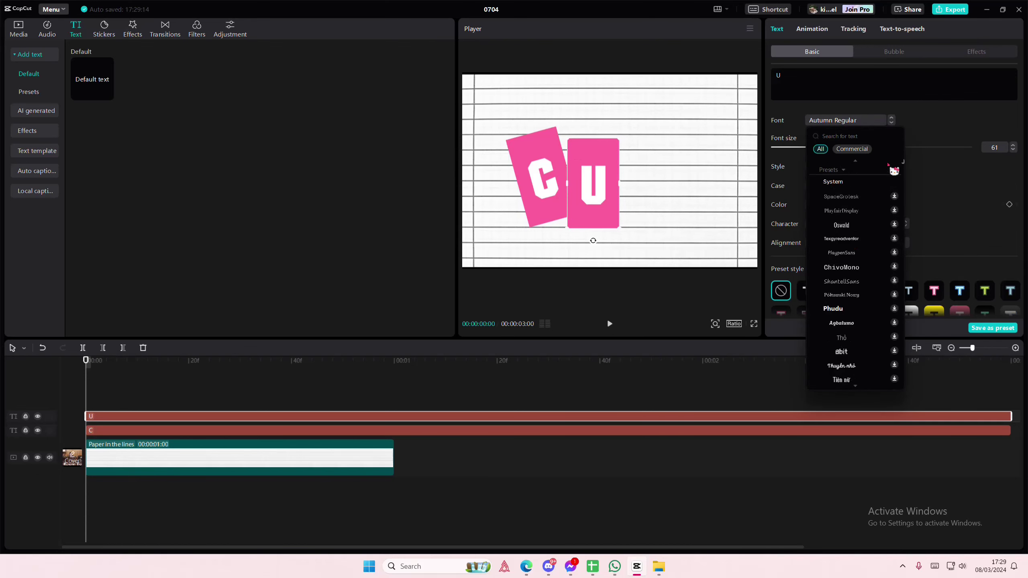
click(847, 194)
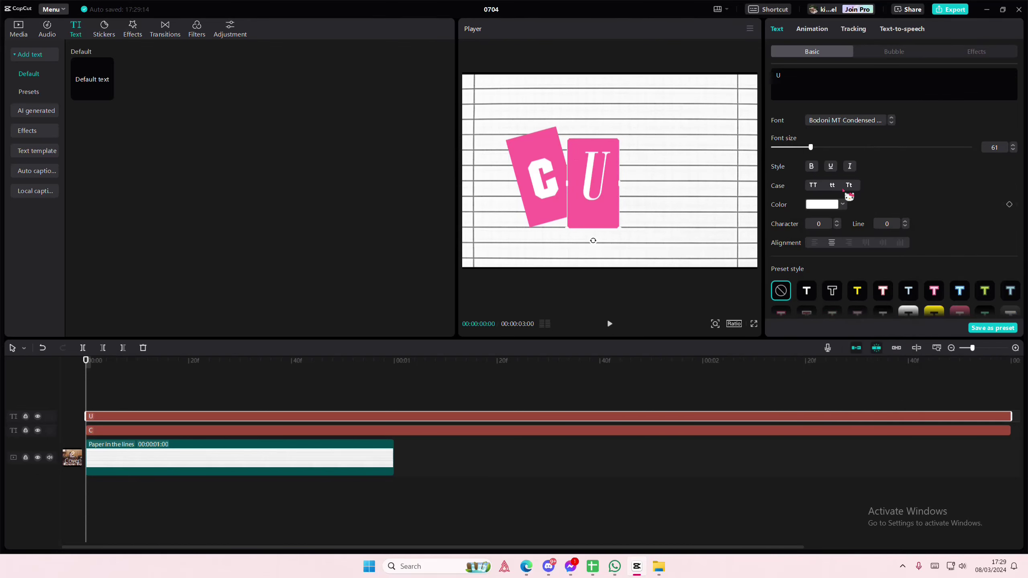
click(838, 204)
click(779, 279)
click(929, 196)
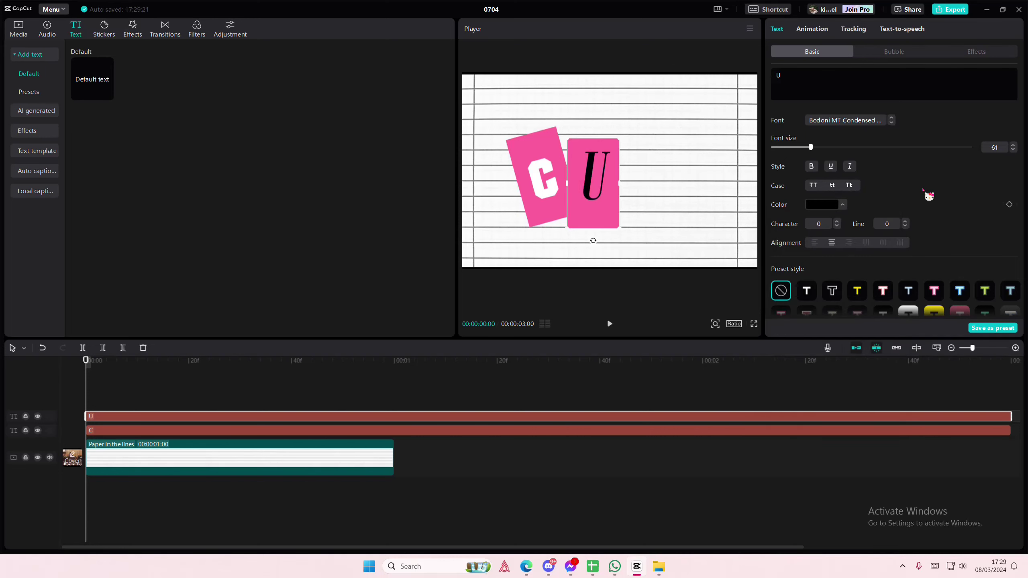
Change the U card's background color to the light lavender swatch
scroll(899, 225, down, 10)
click(824, 208)
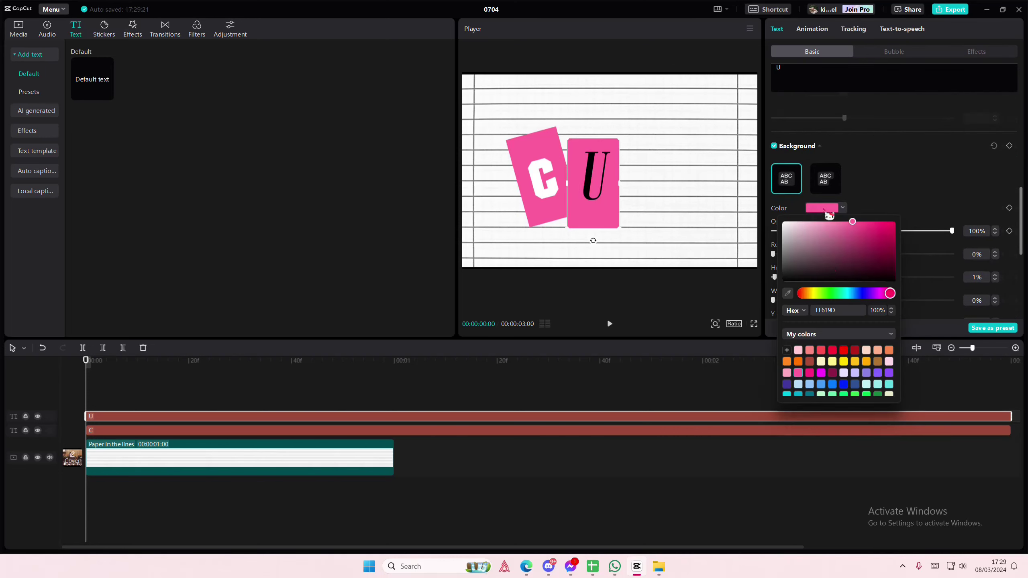
click(855, 374)
click(866, 374)
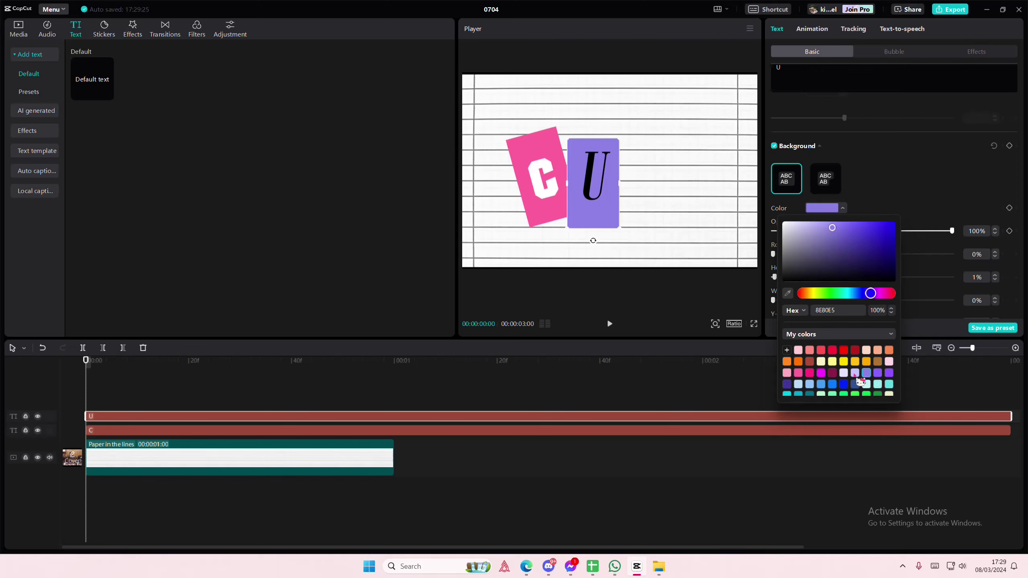
click(855, 374)
click(115, 401)
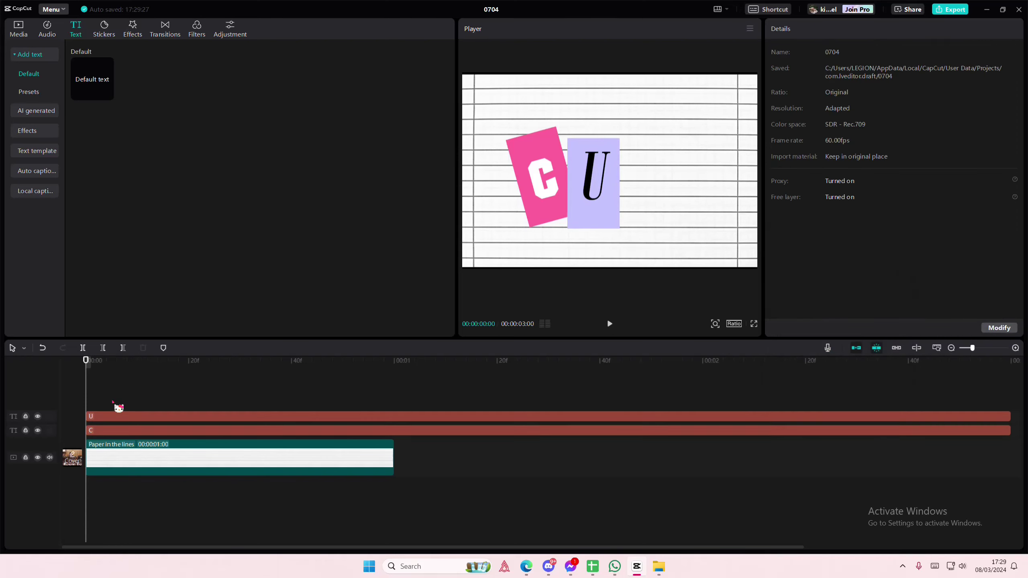
Duplicate the U card, change the copy's text to "T", and place it right of the U at about X 490, Y 59
click(101, 416)
key(ctrl+c)
key(ctrl+v)
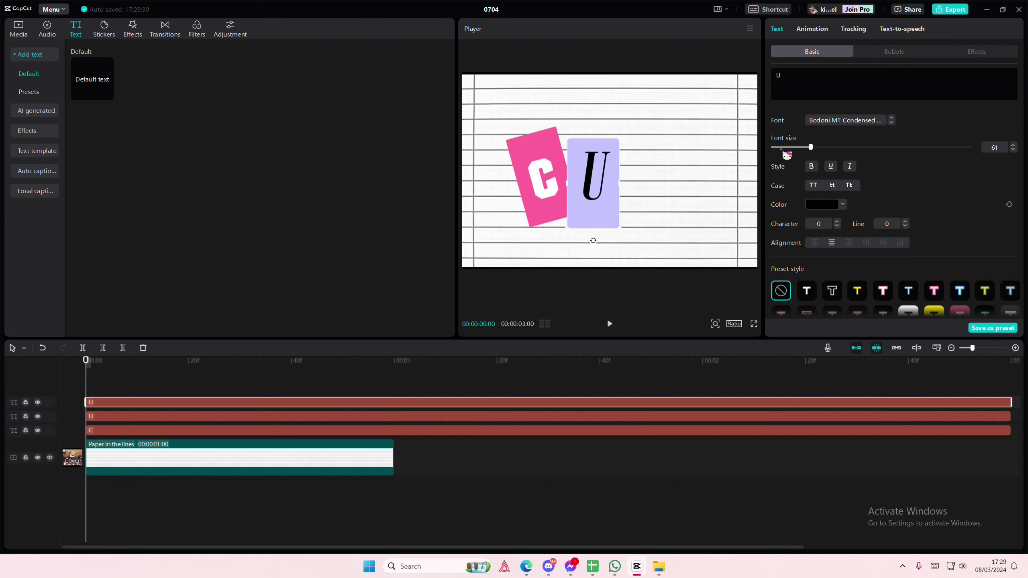
drag(796, 81, 738, 74)
text(T)
drag(592, 161, 646, 145)
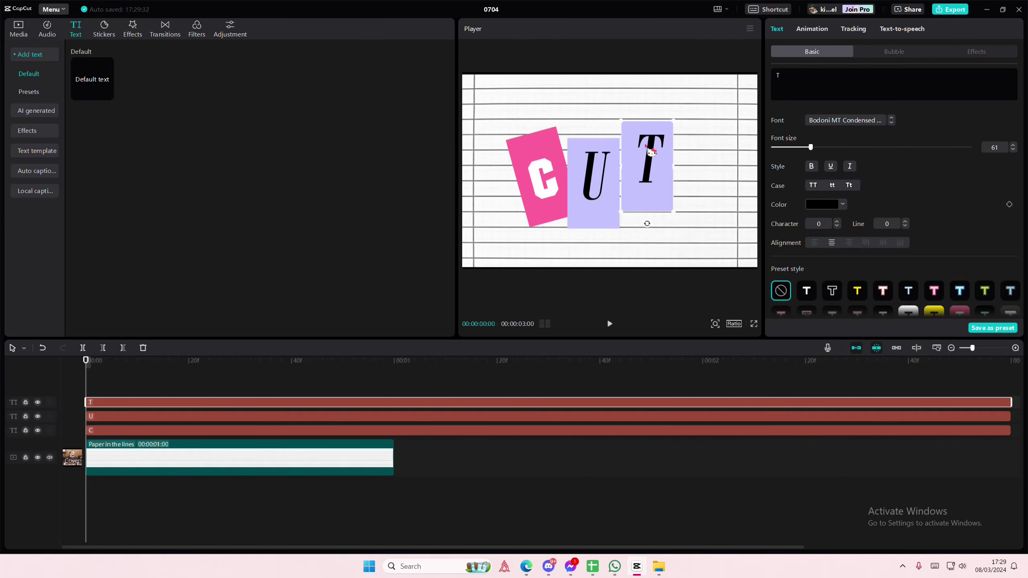
Set the letter T's font to Berlin Sans FB Demi Bold and its text color to dark blue 04006E
click(836, 122)
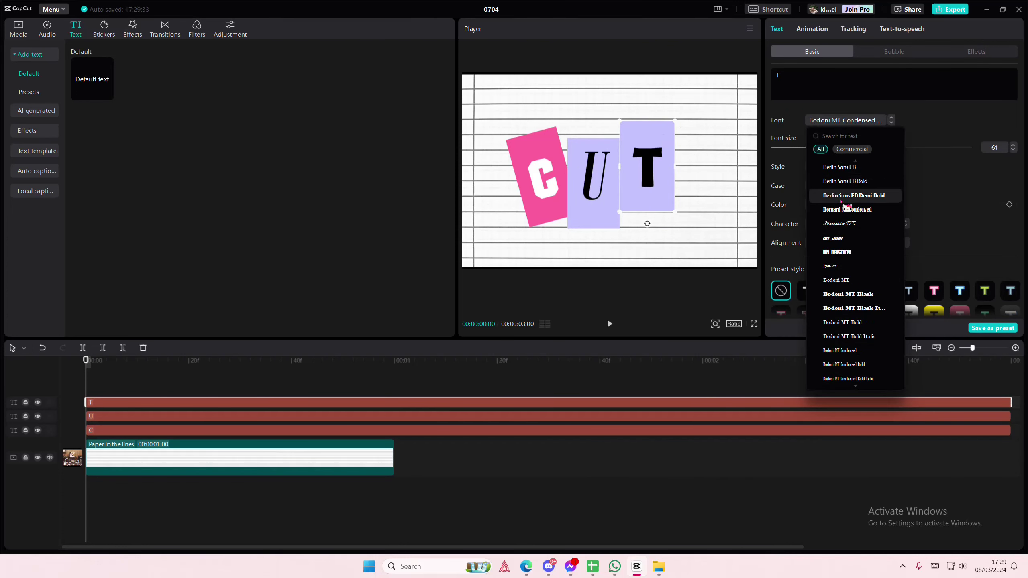
click(840, 197)
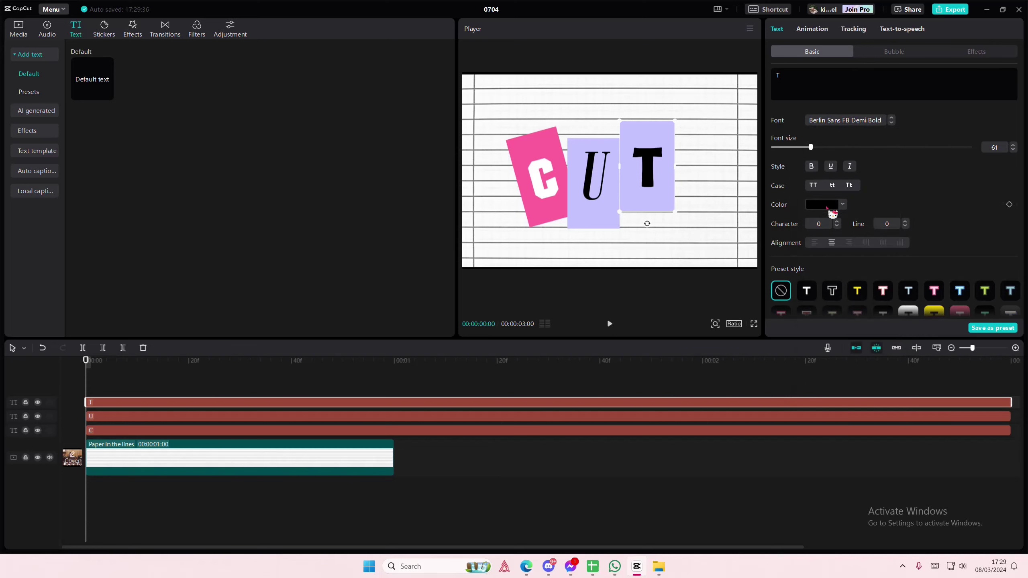
click(827, 208)
mouse_move(869, 291)
mouse_down()
mouse_move(857, 291)
mouse_move(867, 291)
mouse_up()
drag(863, 244, 862, 201)
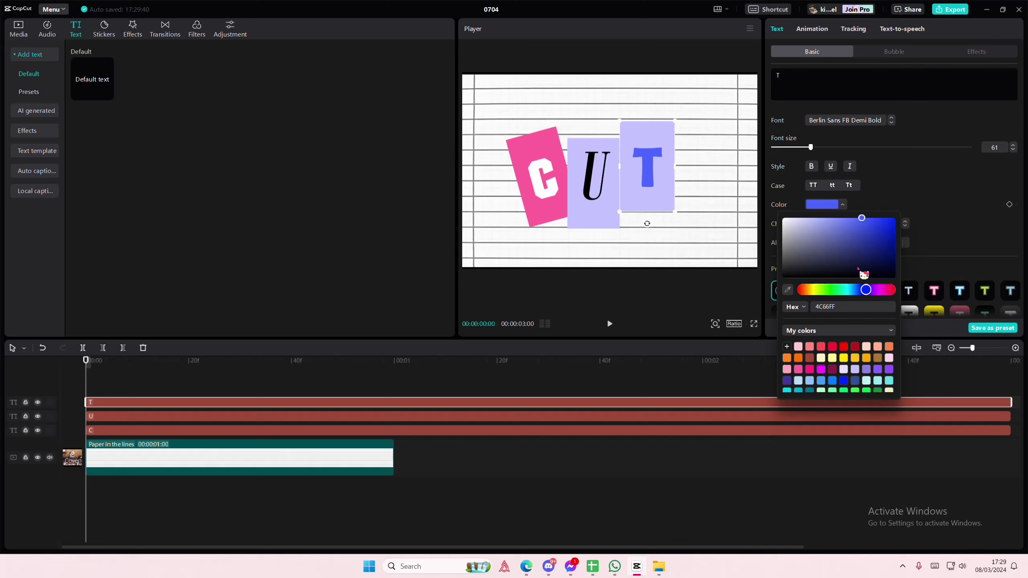
drag(870, 291, 875, 290)
drag(881, 250, 902, 254)
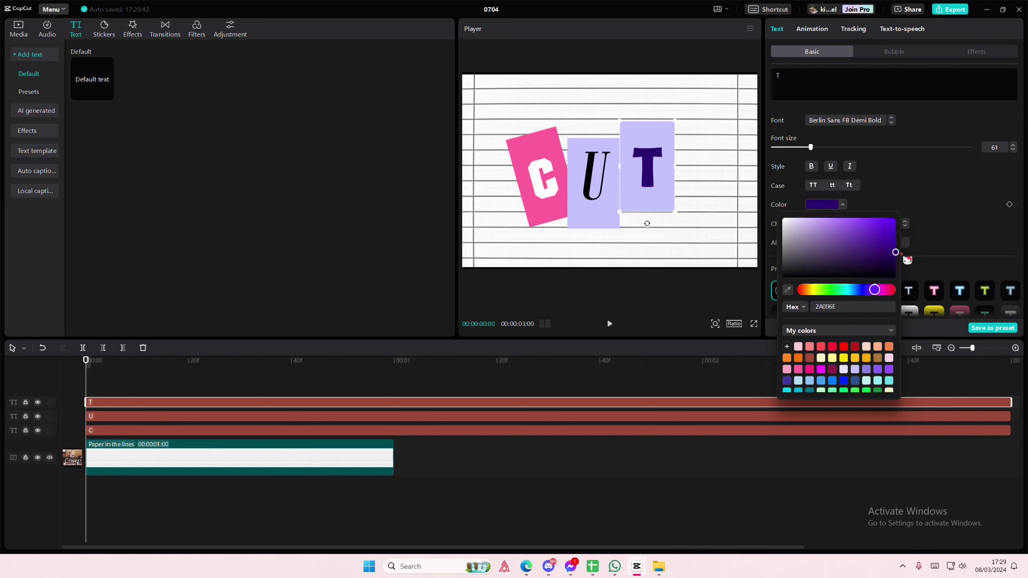
click(862, 290)
click(868, 291)
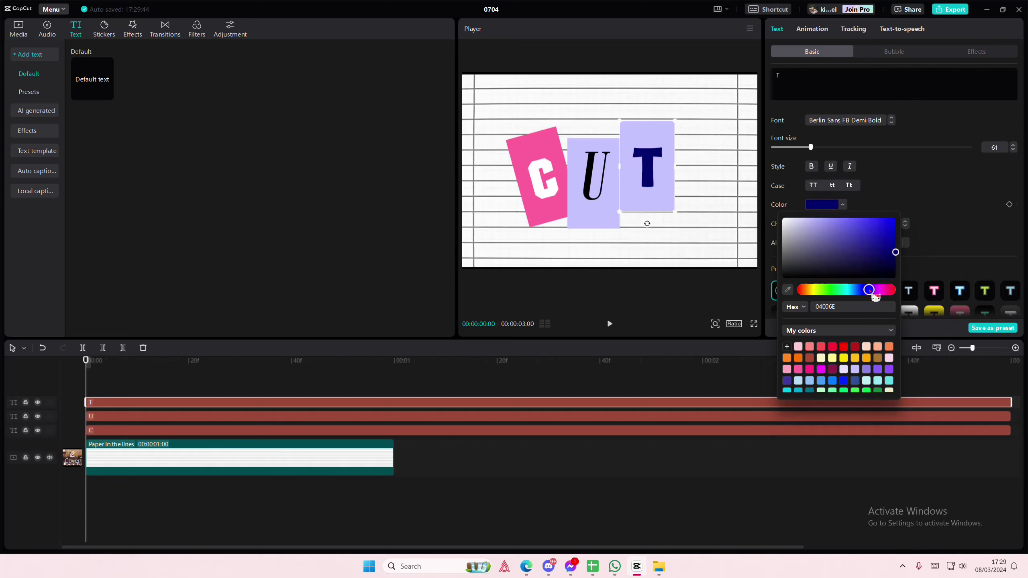
click(911, 231)
Change the T card's background color to white (FFFFFF)
scroll(875, 263, down, 2)
scroll(815, 272, down, 3)
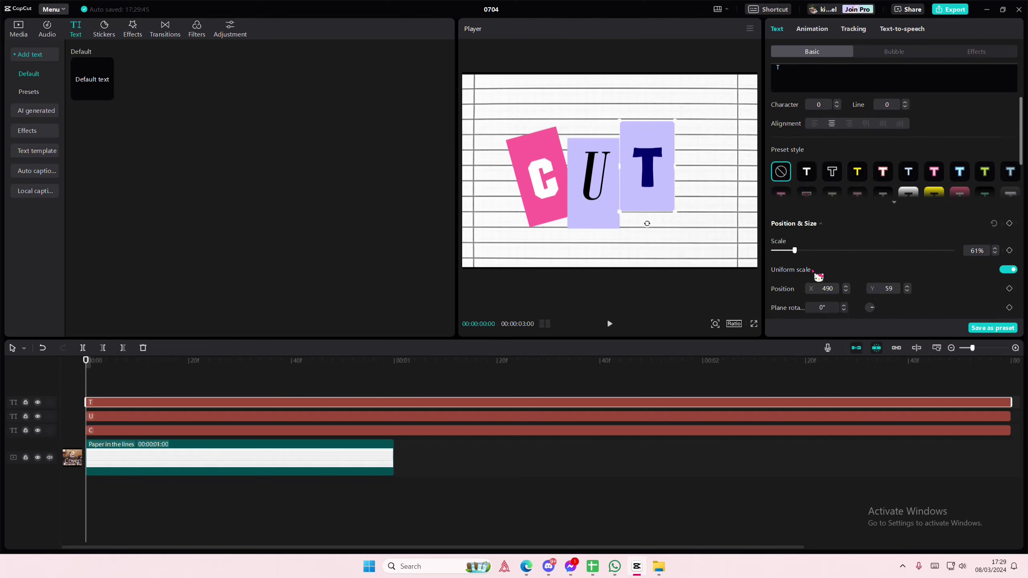
scroll(813, 272, down, 8)
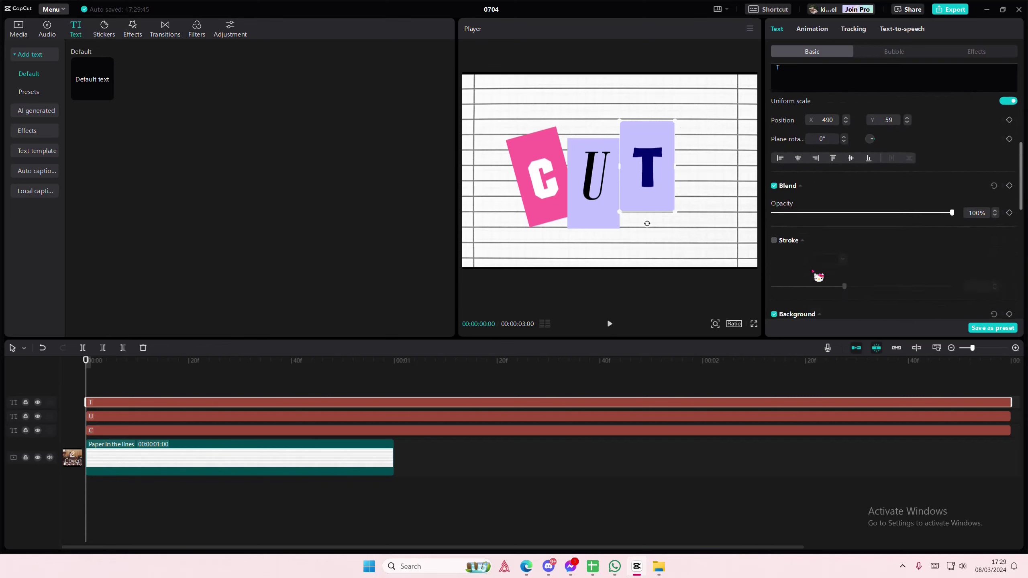
click(826, 160)
drag(818, 201, 761, 150)
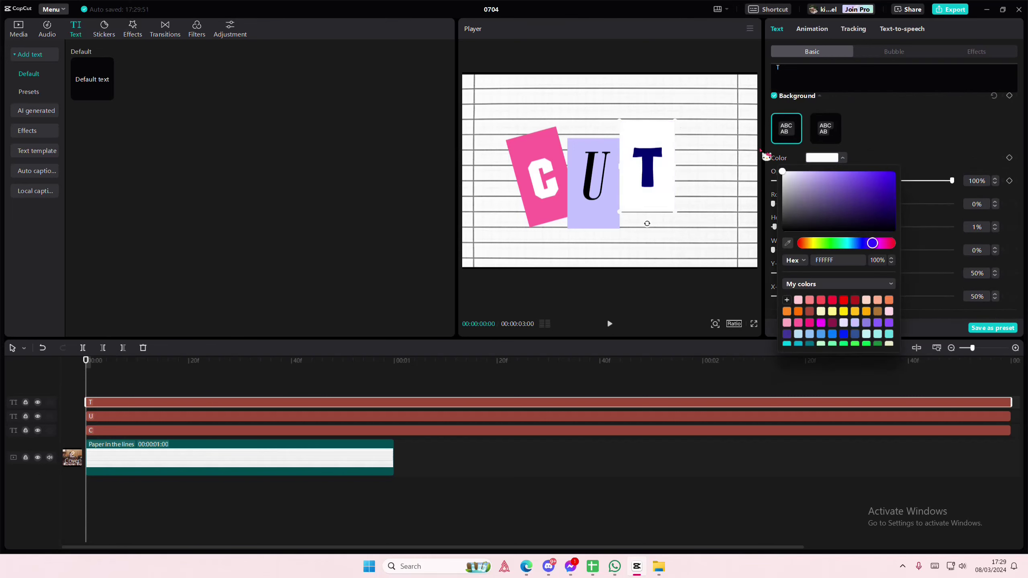
Set the T card's background color to light blue (95D3FF) and move the card to overlap the U card's edge
drag(869, 250, 860, 244)
click(818, 172)
drag(816, 185, 834, 175)
drag(667, 198, 658, 202)
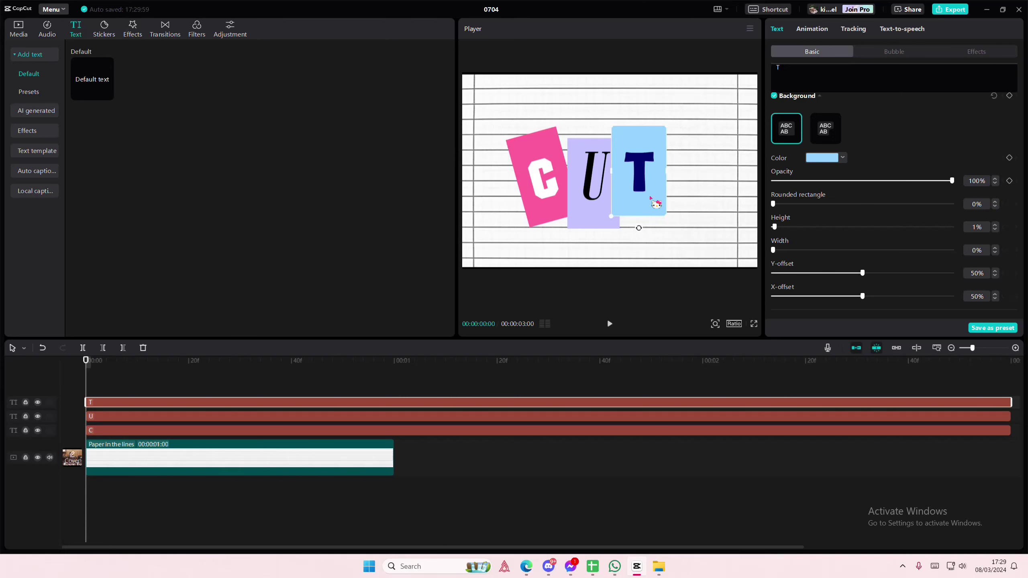
Duplicate the T card, change the copy's text to "E", and place it slightly lower, to the right of the T
key(ctrl+v)
drag(844, 98, 744, 74)
text(RE)
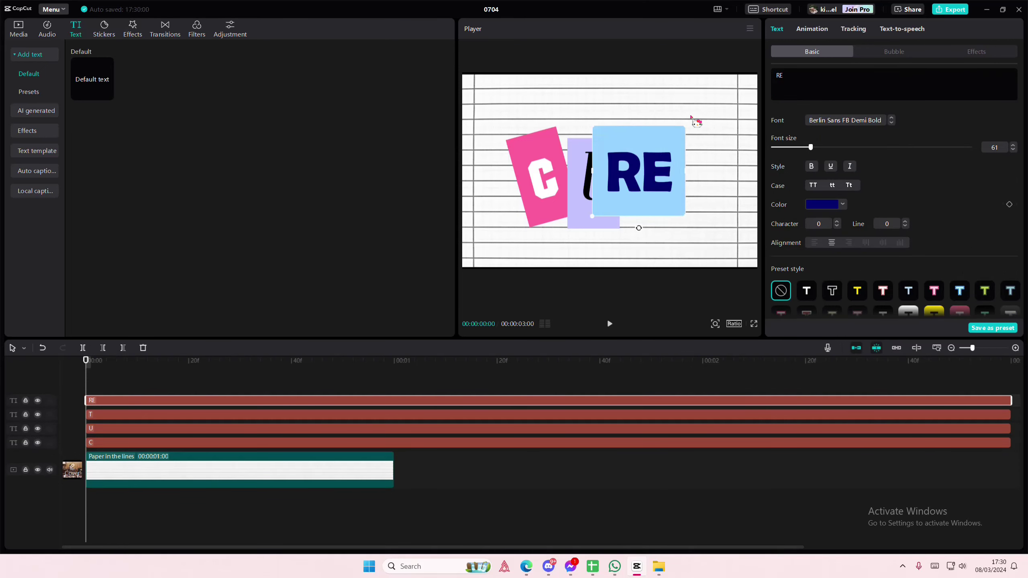
key(Left)
key(BackSpace)
drag(644, 182, 687, 195)
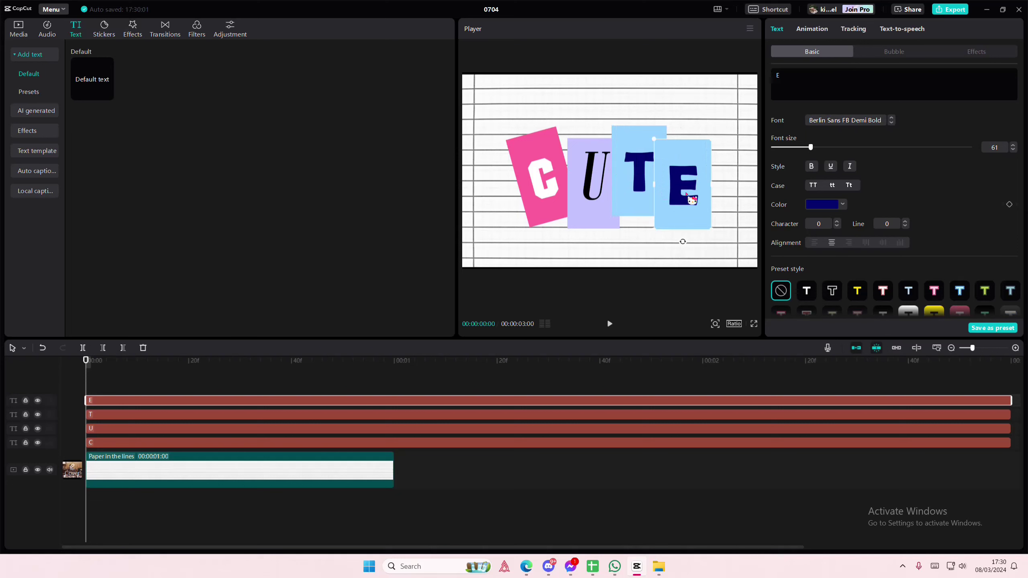
Set the fourth letter's font to Bernard MT Condensed and change its text to lowercase "e"
click(840, 124)
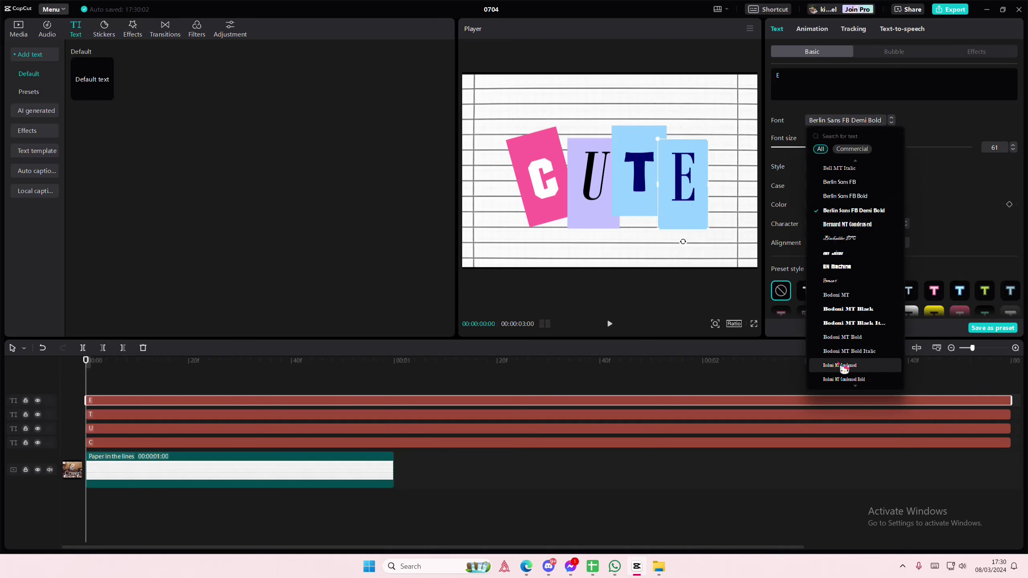
scroll(847, 324, up, 1)
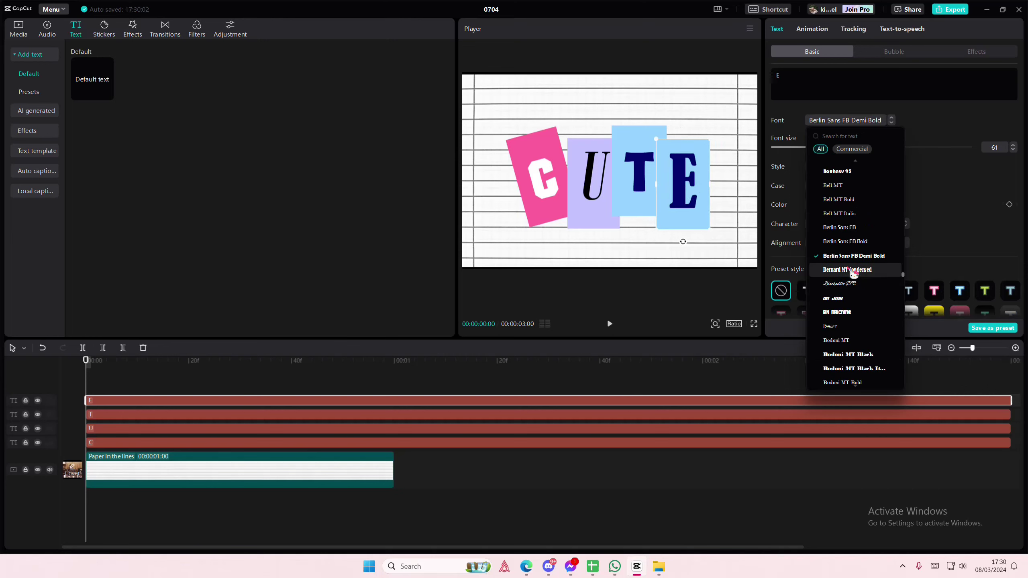
click(849, 269)
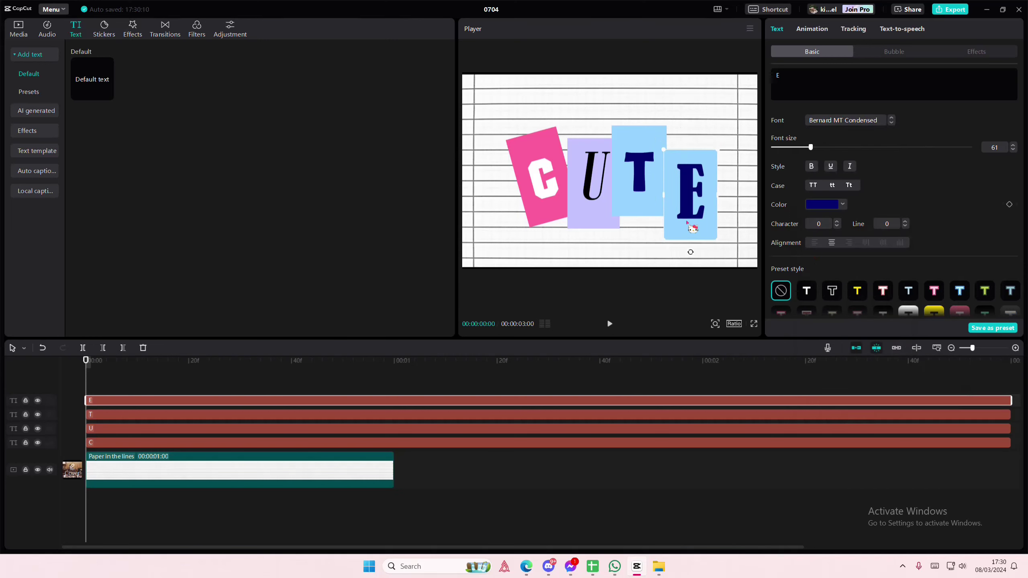
click(779, 83)
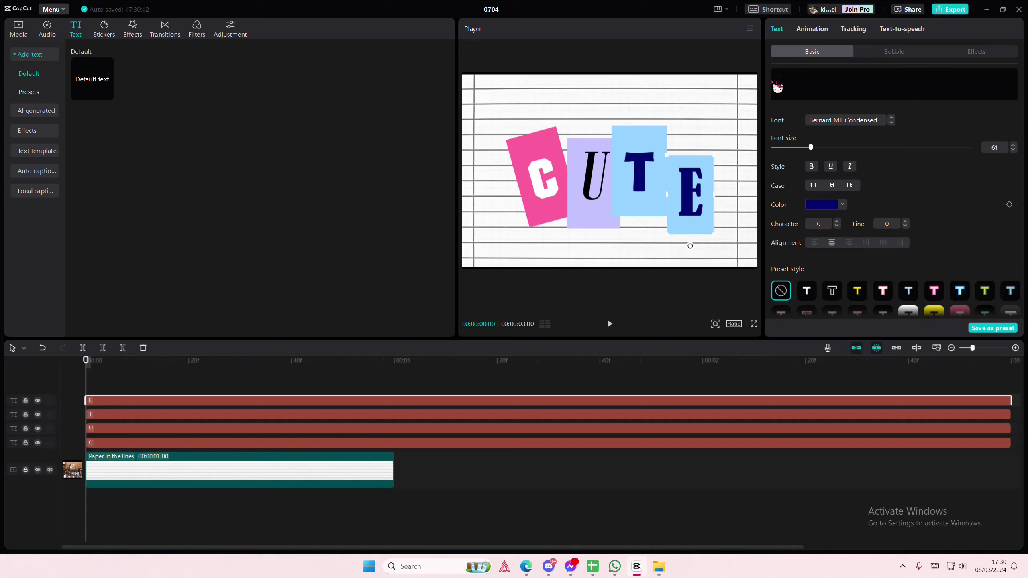
text(ee)
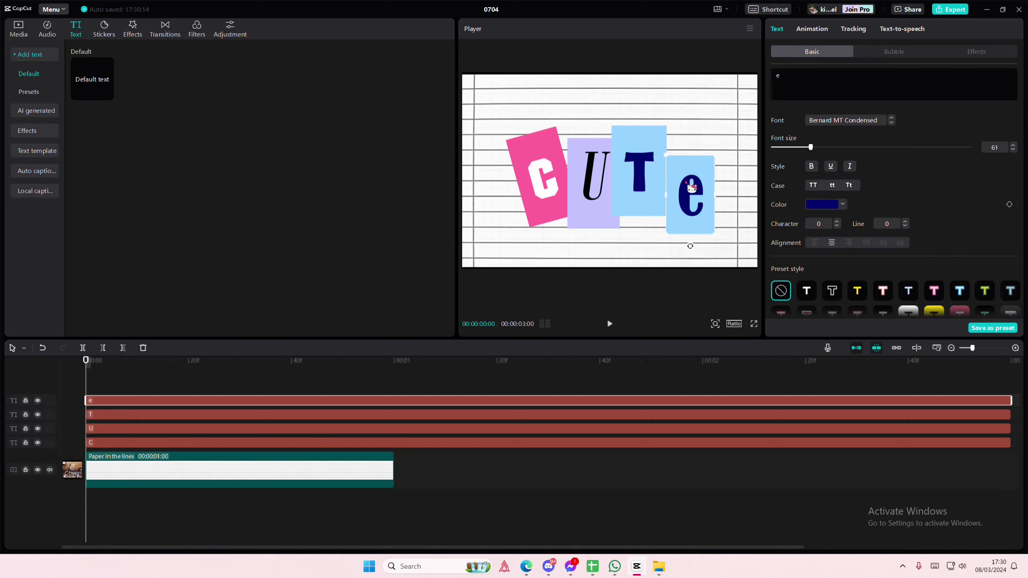
drag(686, 179, 684, 175)
Set the letter e's text color to white (FFFFFF)
click(810, 203)
drag(811, 244, 743, 200)
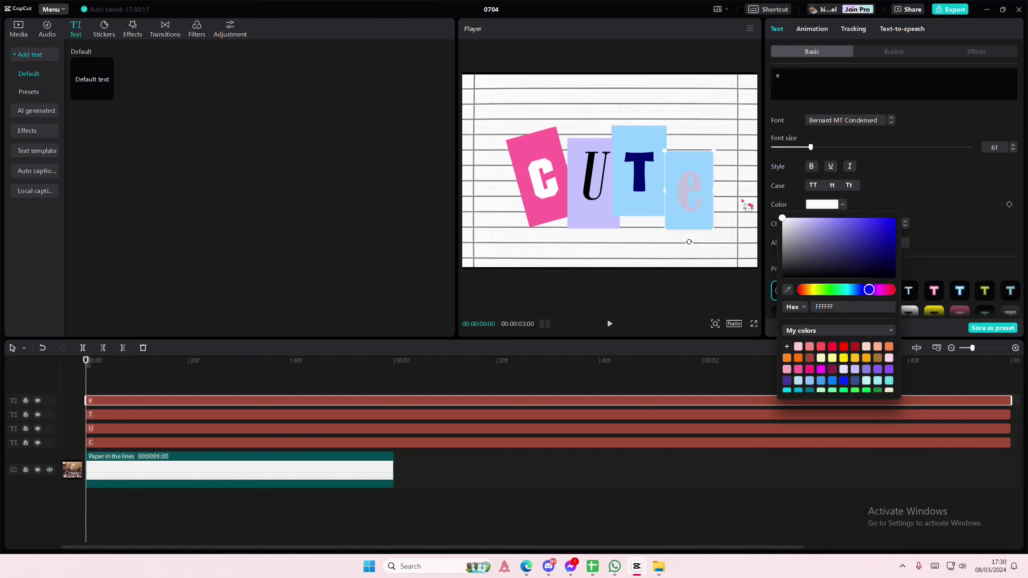
click(901, 208)
Change the e card's background color to pale yellow (FFF589)
scroll(826, 227, down, 10)
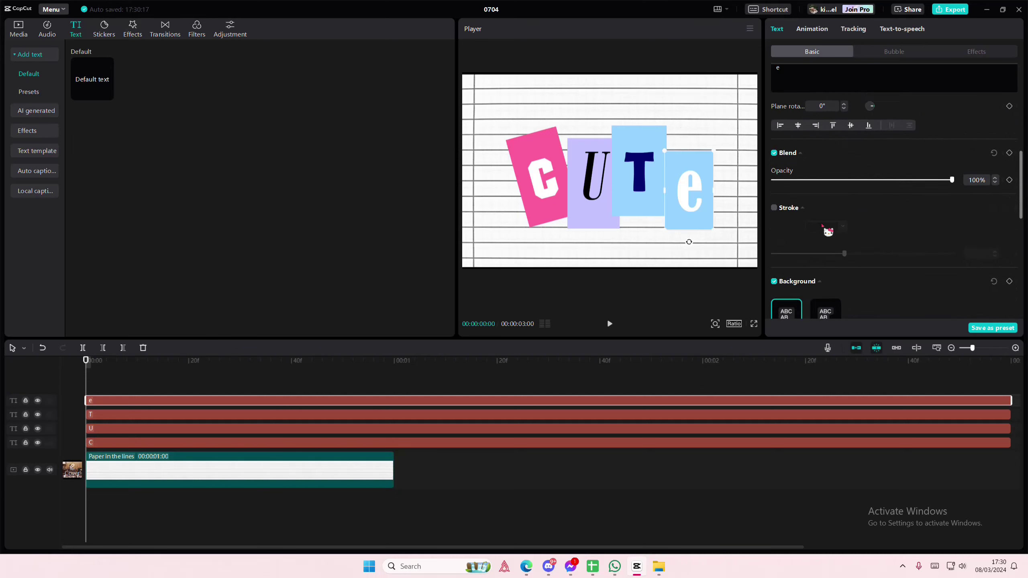
scroll(828, 231, down, 5)
click(823, 117)
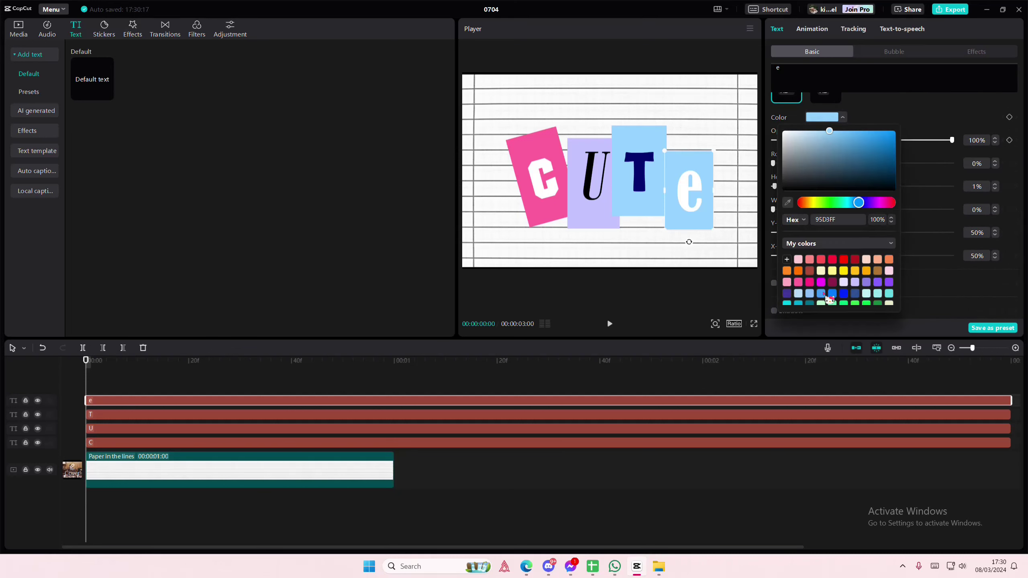
click(833, 271)
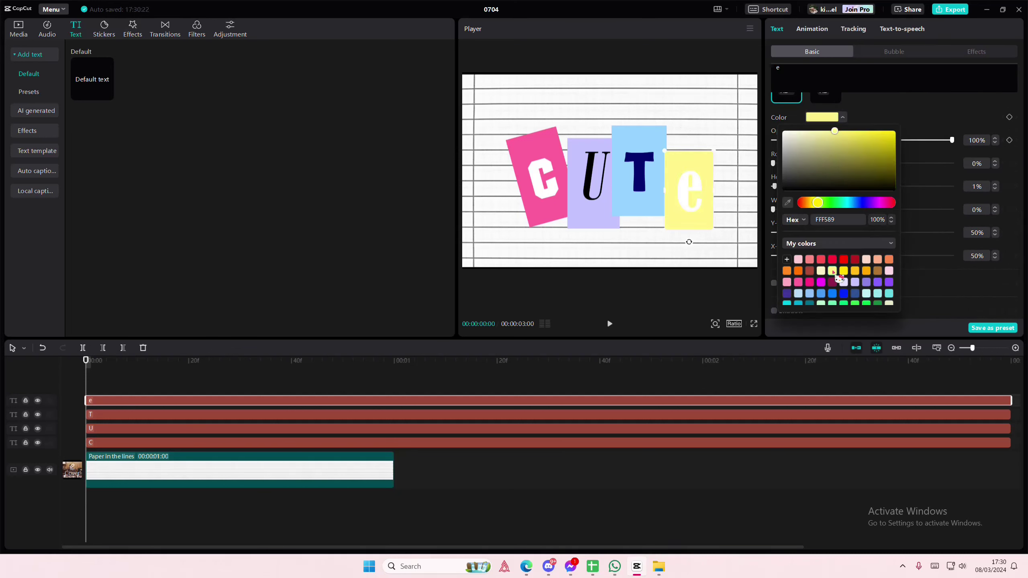
Try brown (AB7433) and orange (FF7100) as the letter e's text color
scroll(850, 162, up, 10)
click(822, 195)
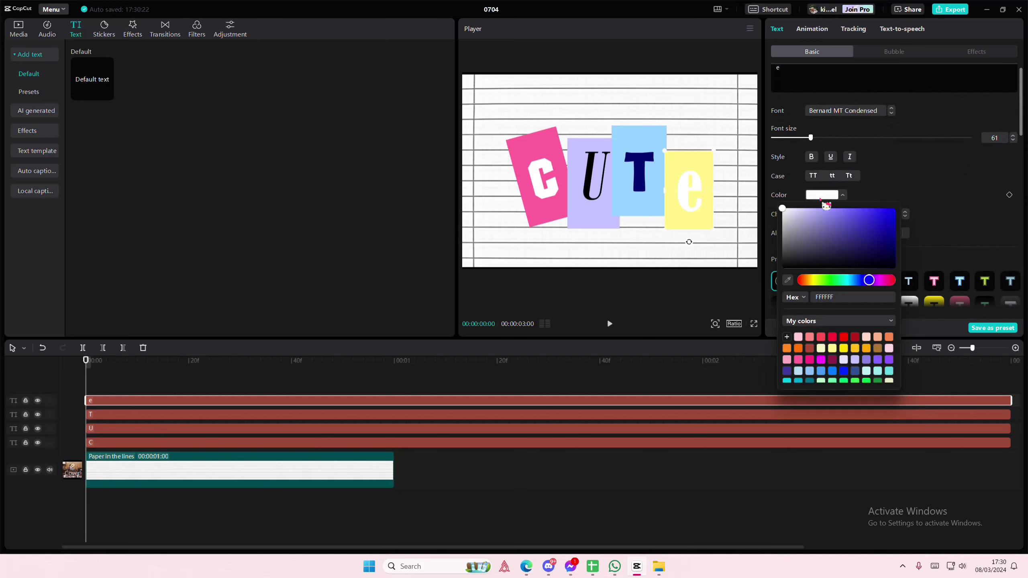
click(878, 348)
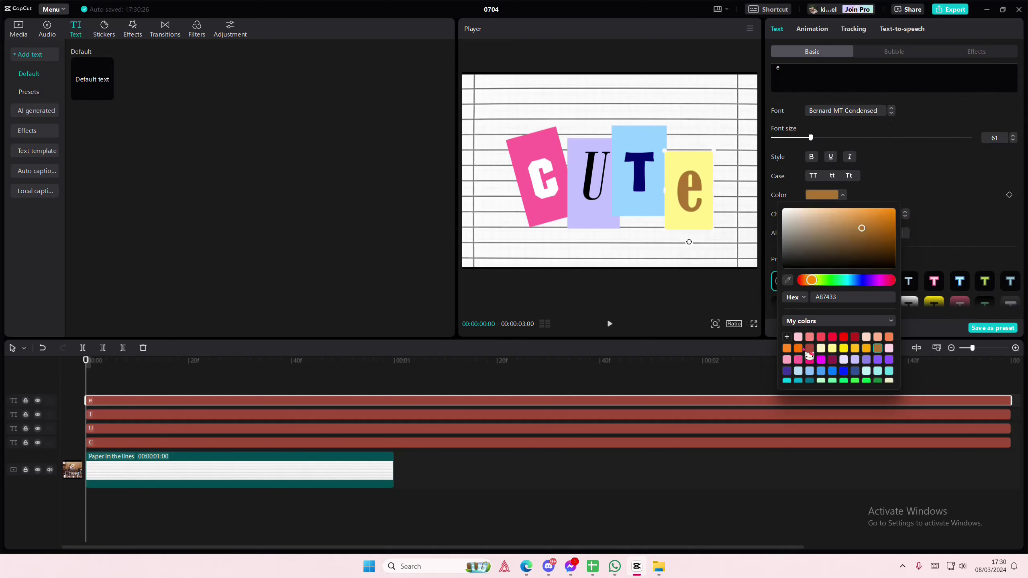
click(885, 198)
drag(695, 197, 692, 203)
click(832, 196)
click(800, 349)
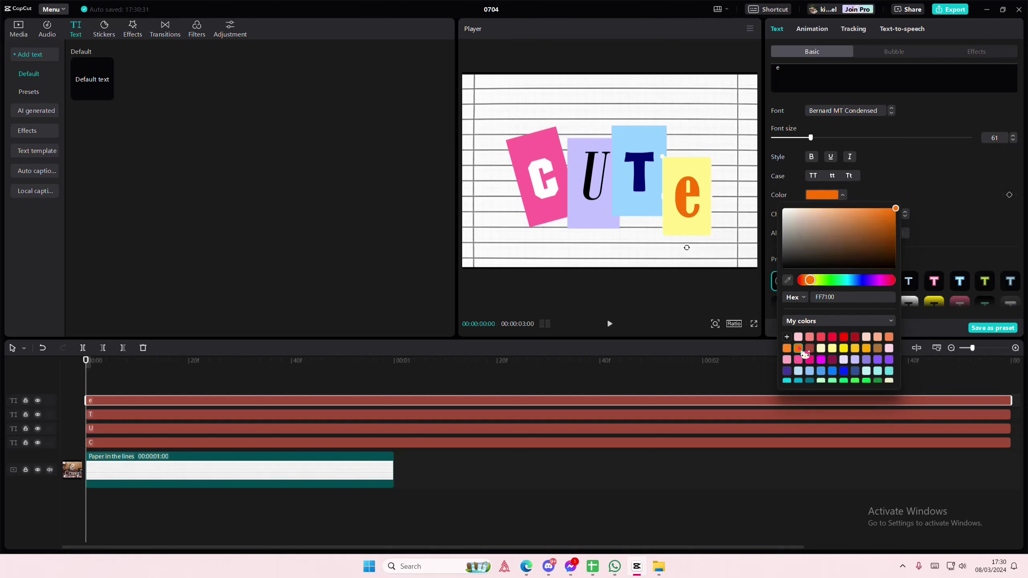
drag(705, 200, 696, 189)
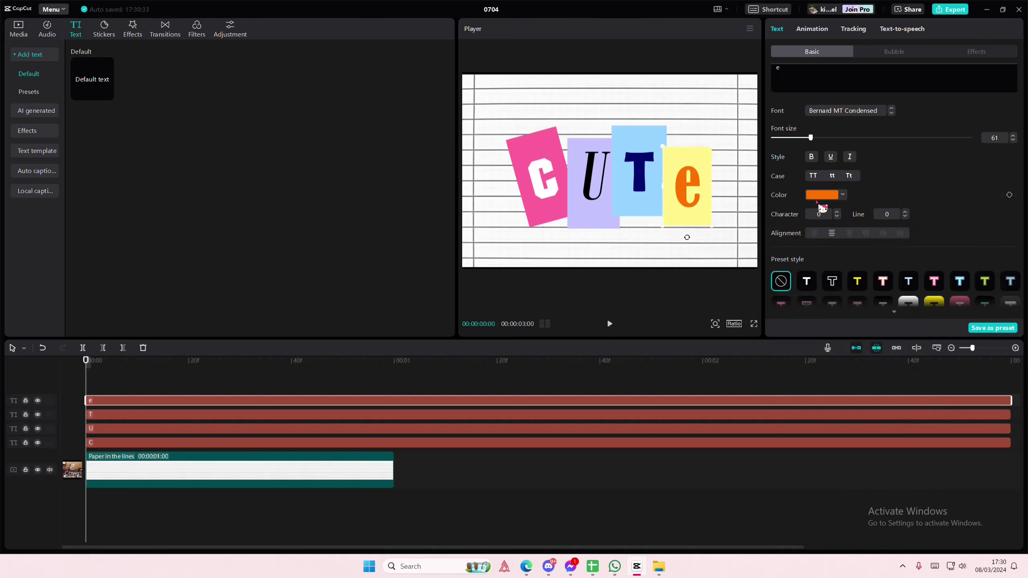
Set the letter e's text color to a medium purple swatch and move its card to overlap the T card's edge
click(820, 196)
click(867, 361)
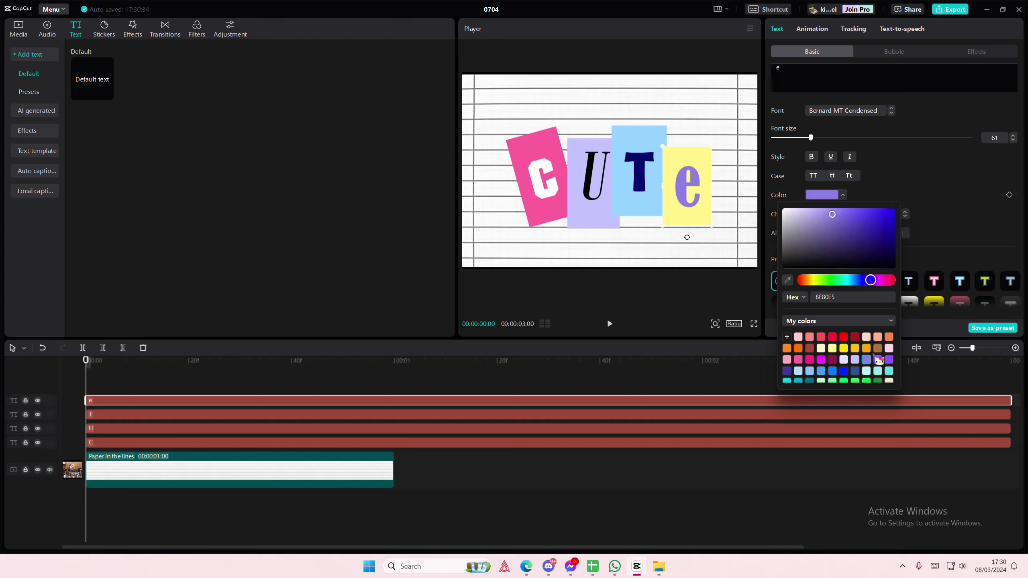
click(878, 349)
click(877, 359)
click(923, 189)
drag(697, 186, 692, 187)
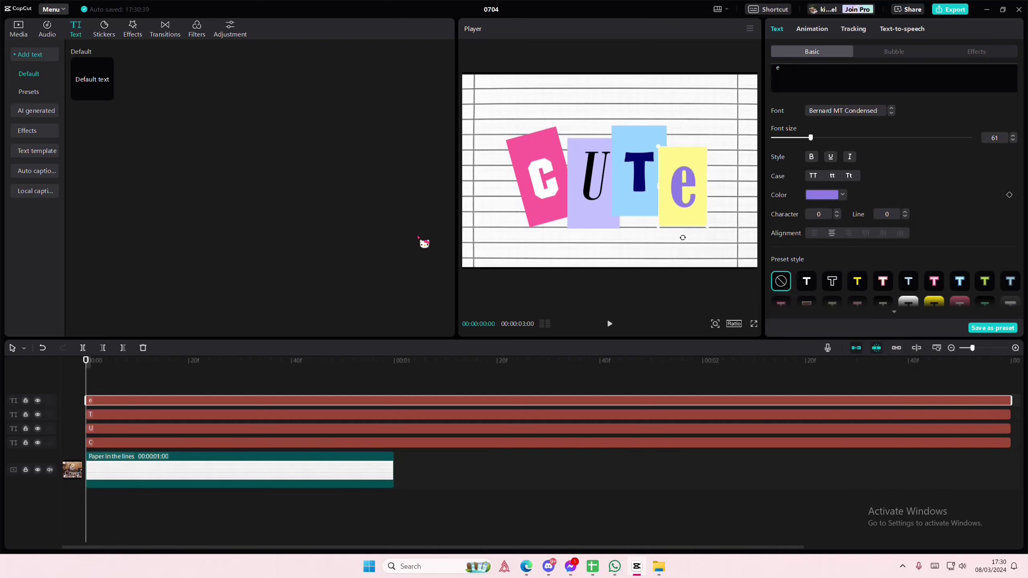
Tilt the e card clockwise and move all four letter cards together to the center of the lined paper
drag(678, 241, 666, 241)
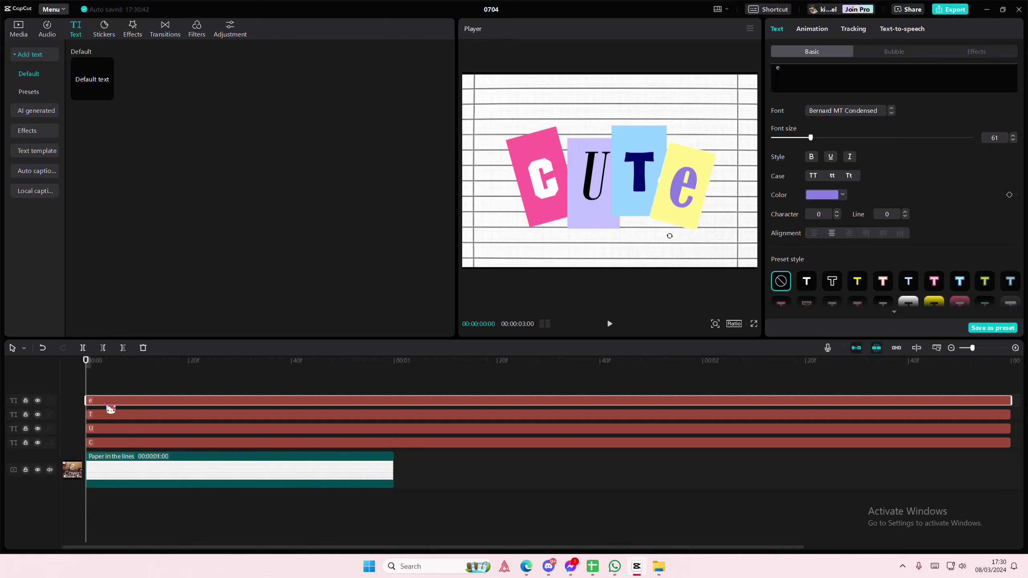
drag(492, 383, 506, 454)
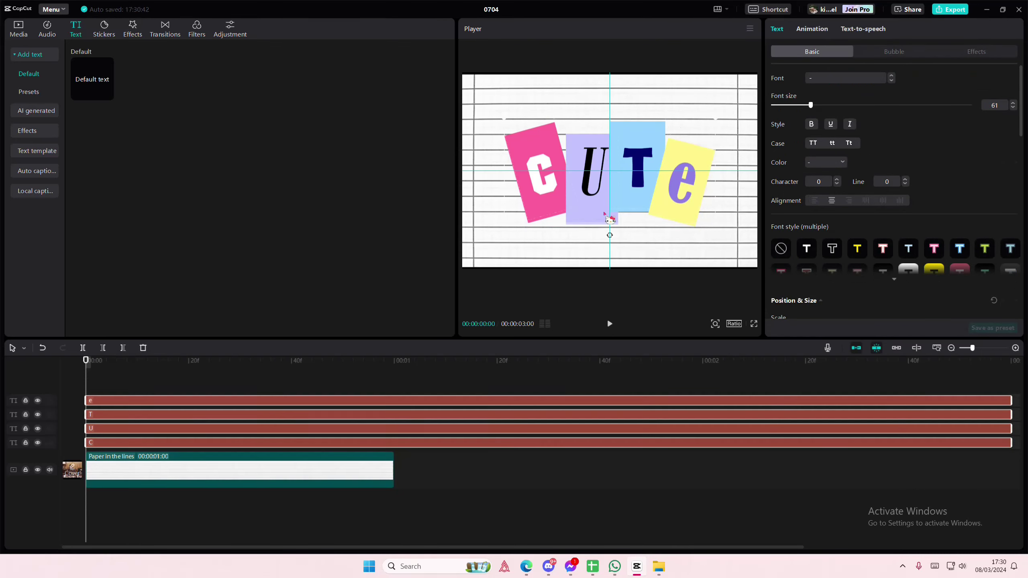
Convert each of the four letter text clips C, U, T and e into its own compound clip
click(169, 435)
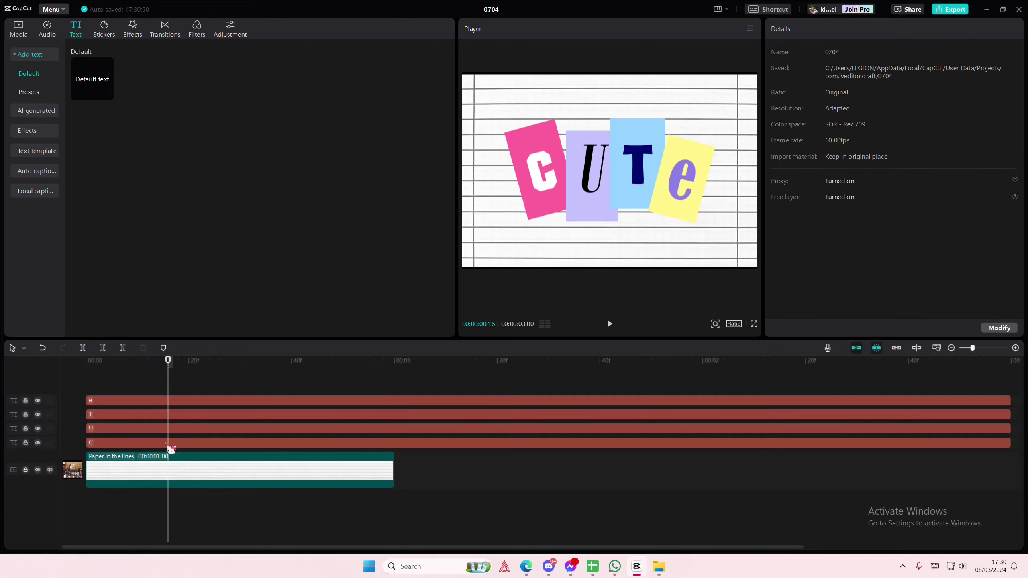
right_click(169, 442)
click(206, 502)
right_click(138, 429)
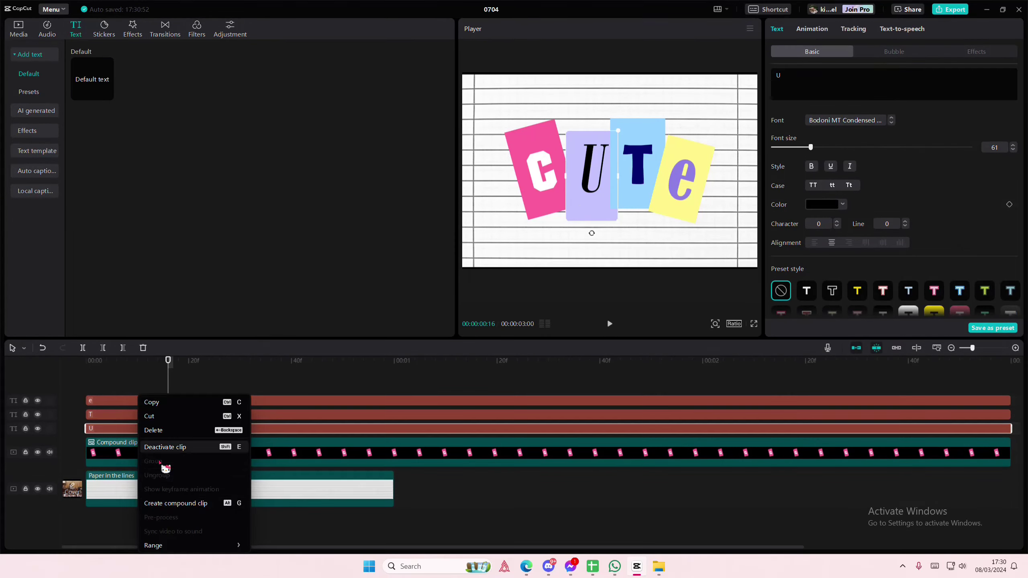
click(170, 503)
right_click(136, 415)
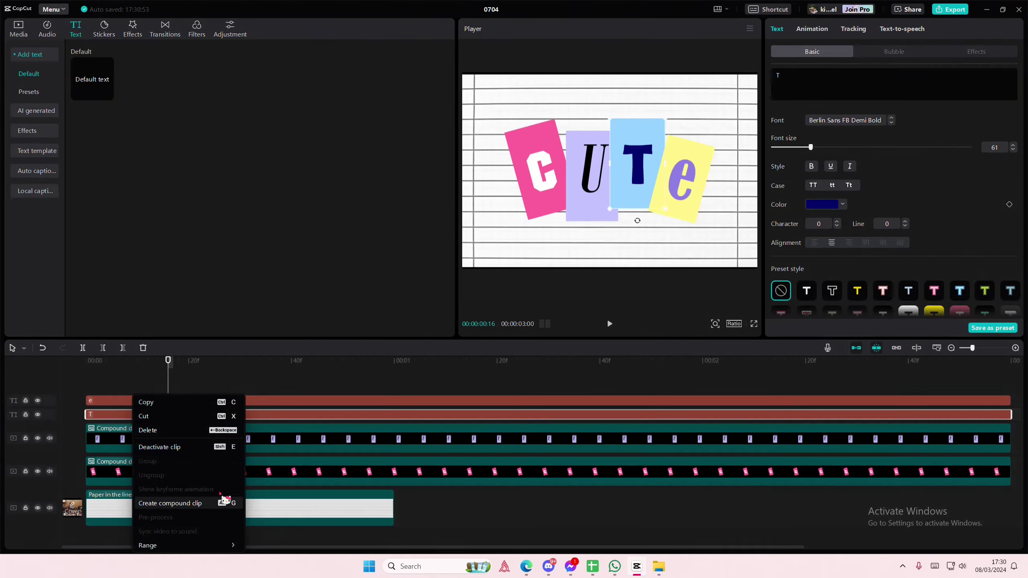
click(219, 502)
click(188, 406)
right_click(189, 406)
click(194, 408)
right_click(195, 401)
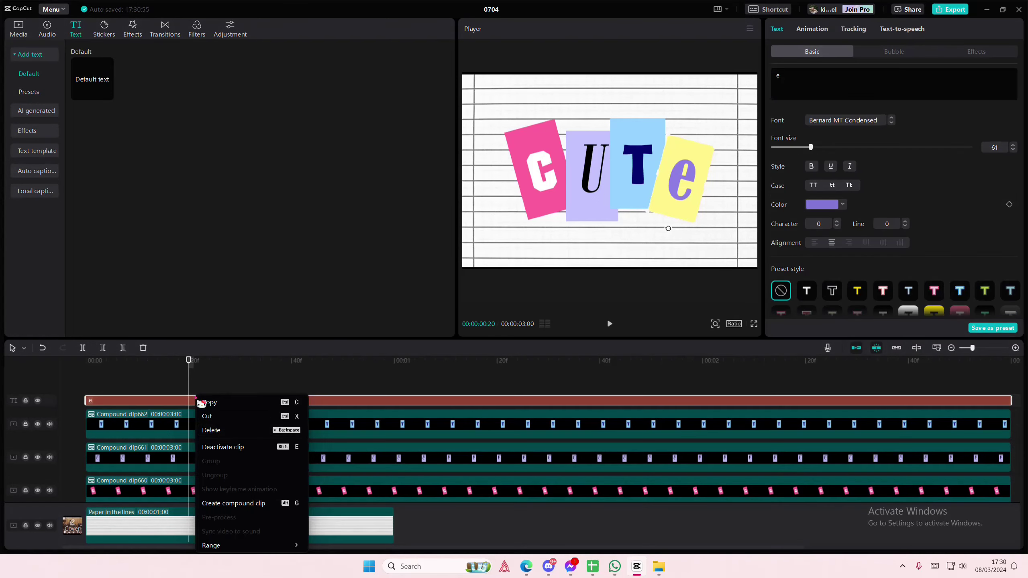
click(239, 503)
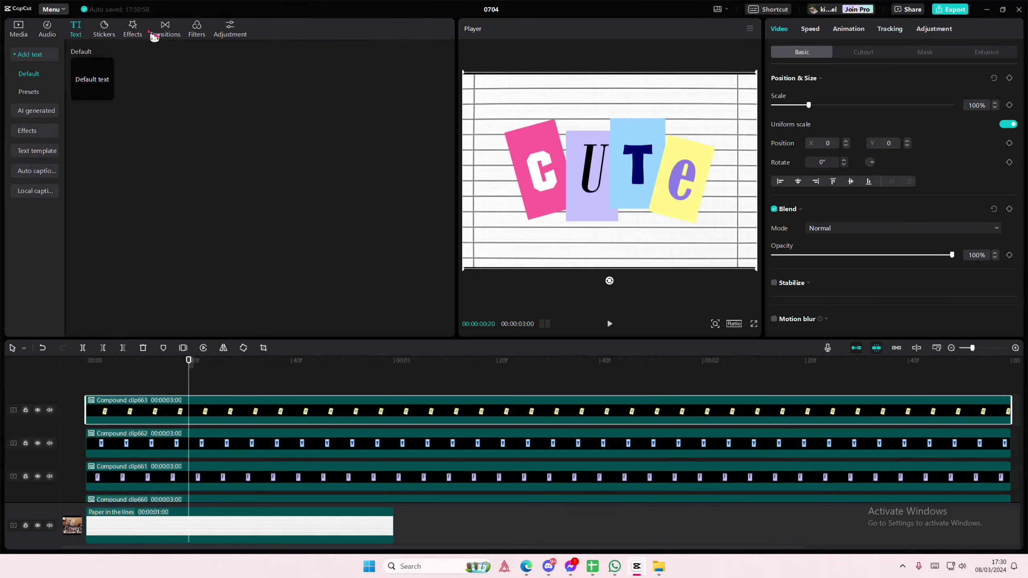
Apply the Folds V texture effect to the C card's clip, and Folds II and Folds IV to the U card's clip
click(133, 29)
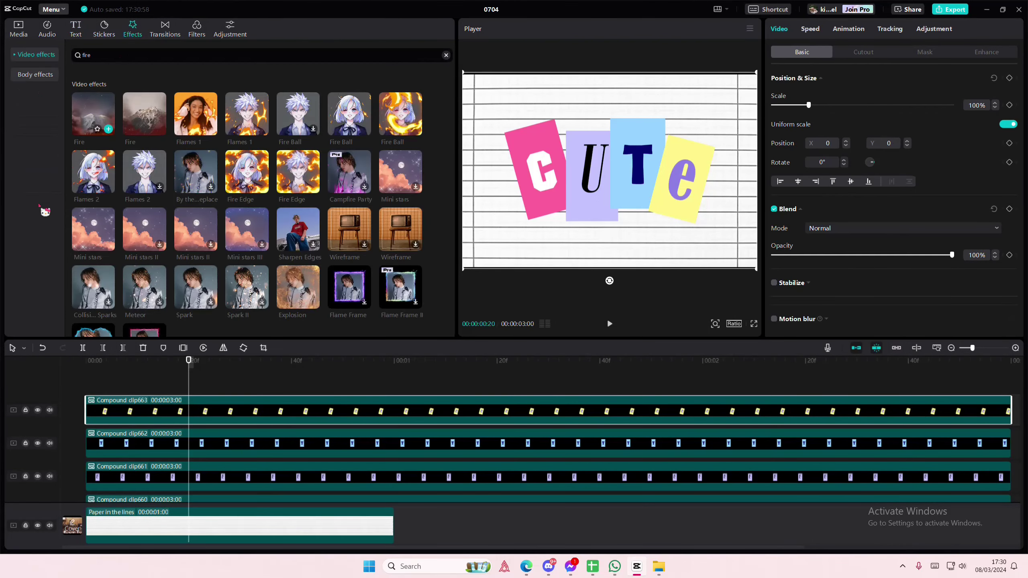
click(52, 59)
scroll(34, 271, down, 3)
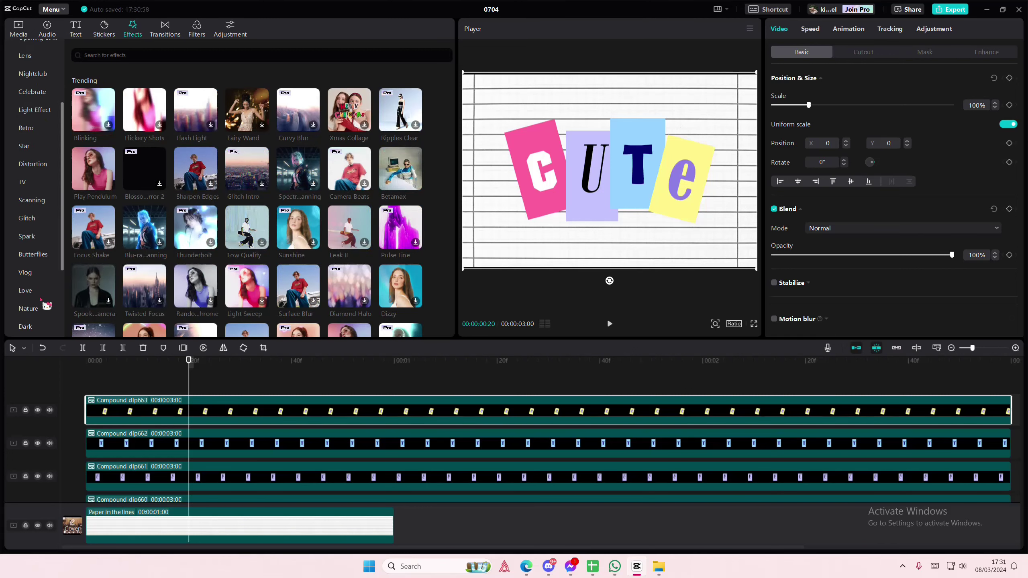
scroll(40, 302, down, 3)
click(30, 303)
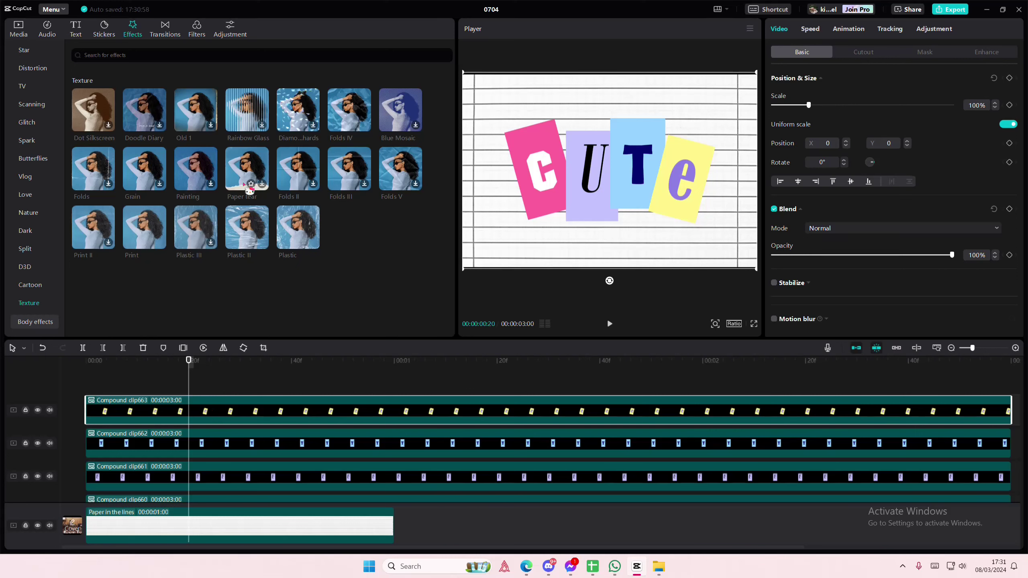
drag(300, 169, 194, 474)
drag(400, 168, 220, 486)
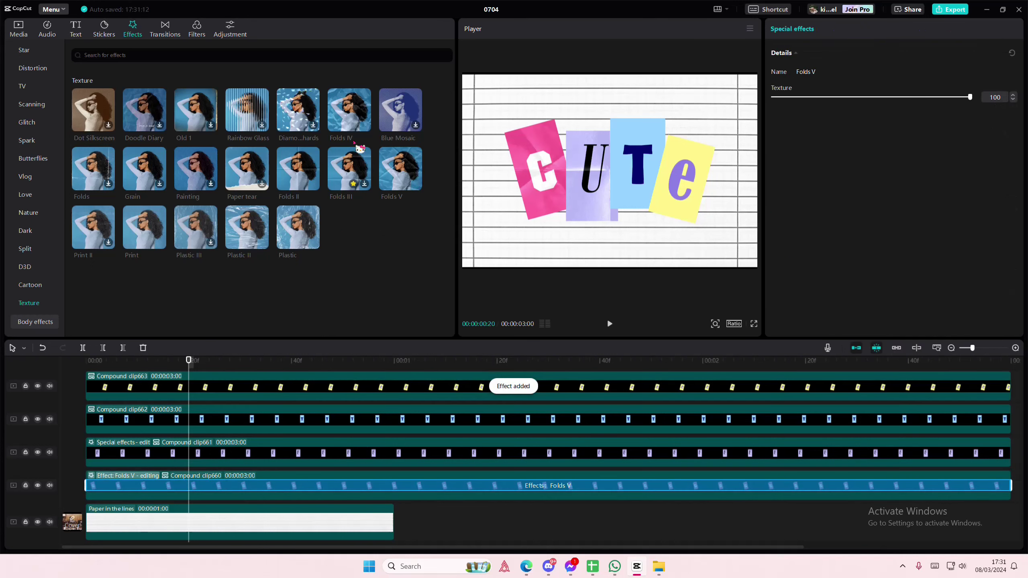
drag(346, 114, 121, 469)
drag(198, 409, 136, 453)
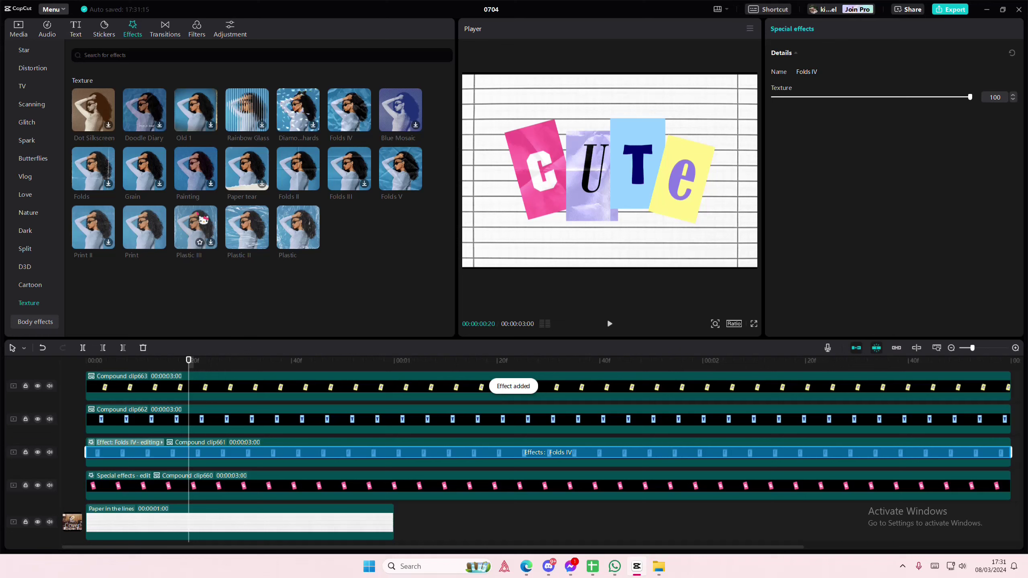
Layer the Plastic III and Plastic texture effects on the T card's compound clip
drag(204, 220, 181, 418)
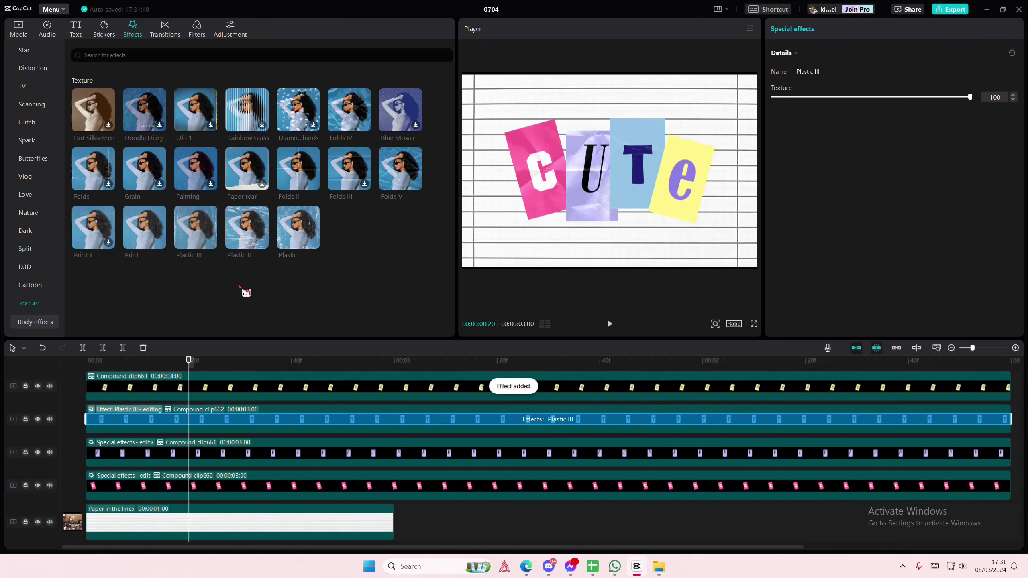
drag(286, 243, 236, 421)
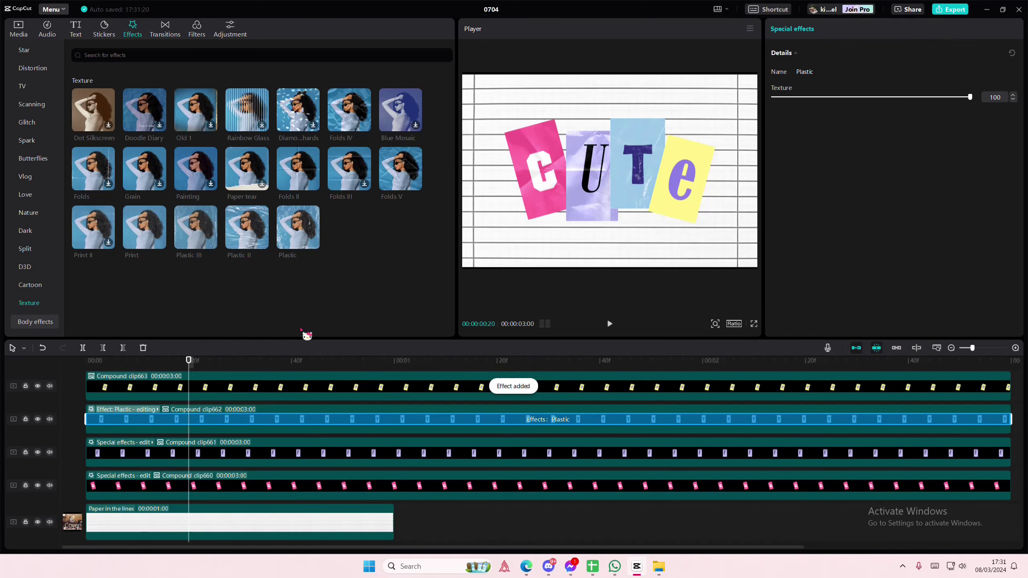
drag(196, 239, 204, 411)
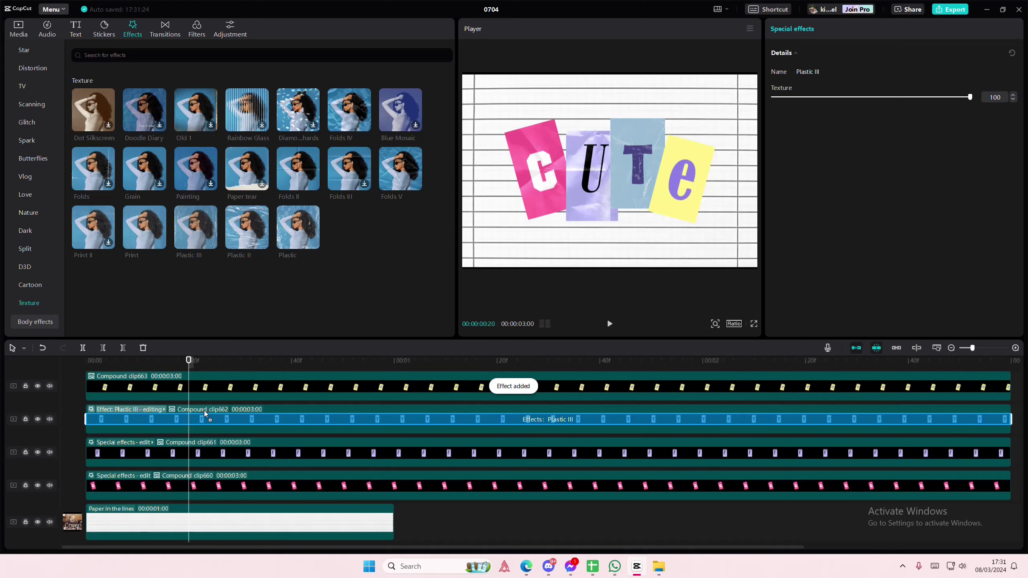
drag(302, 243, 234, 417)
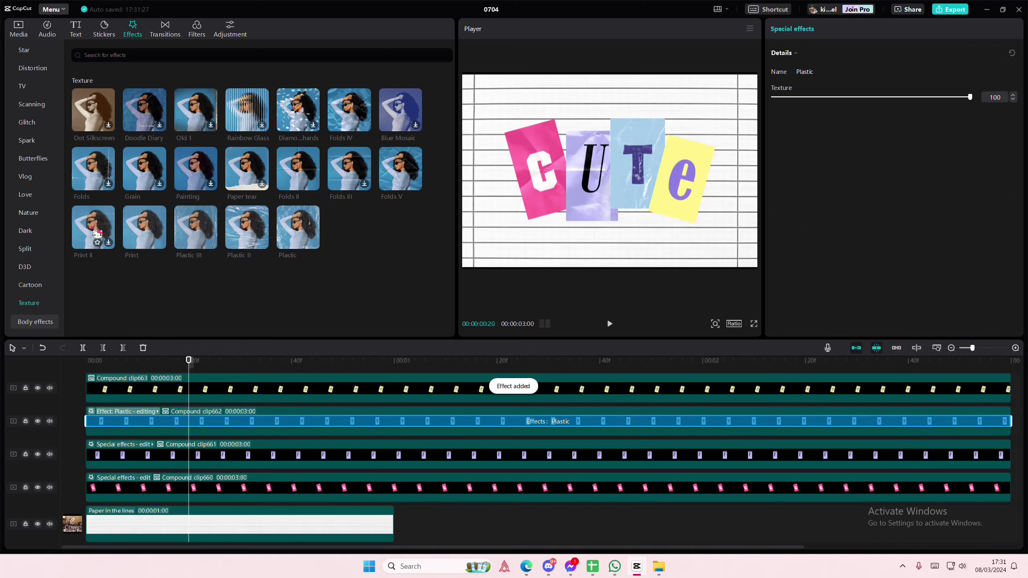
Layer the Print II, Folds, Folds IV and Paper tear texture effects on the e card's compound clip and preview the result
drag(93, 229, 133, 395)
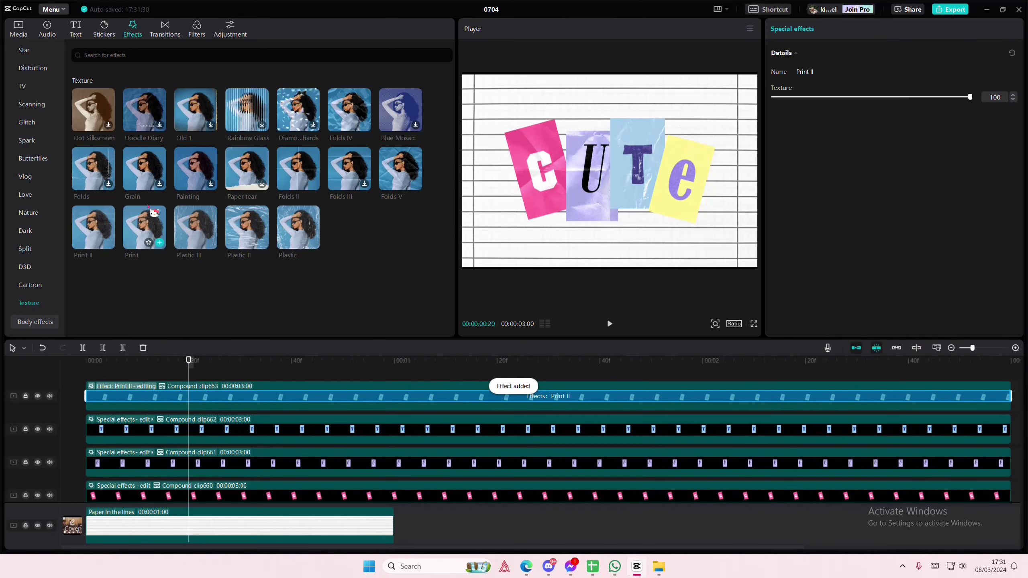
drag(98, 168, 134, 397)
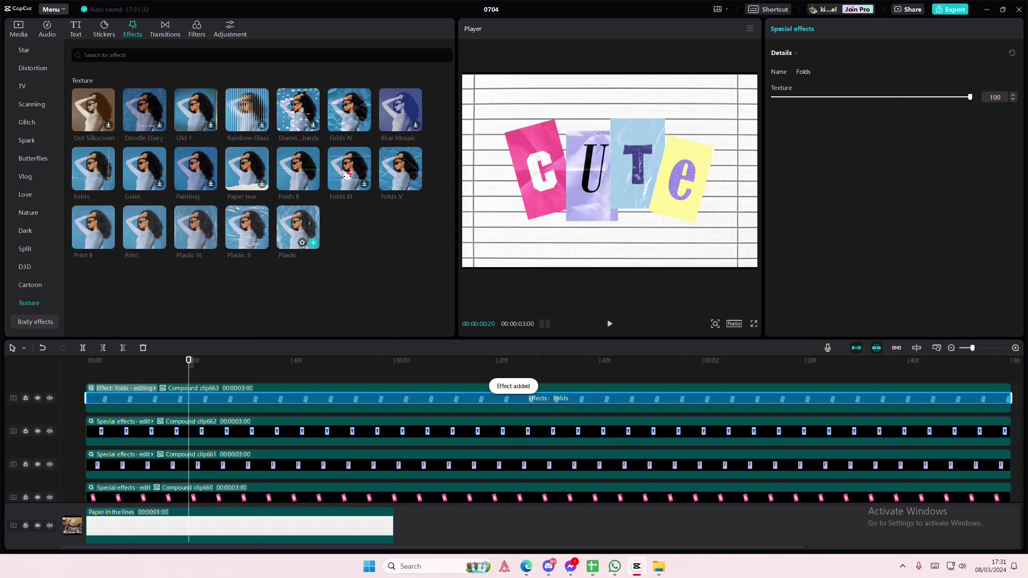
drag(327, 225, 267, 399)
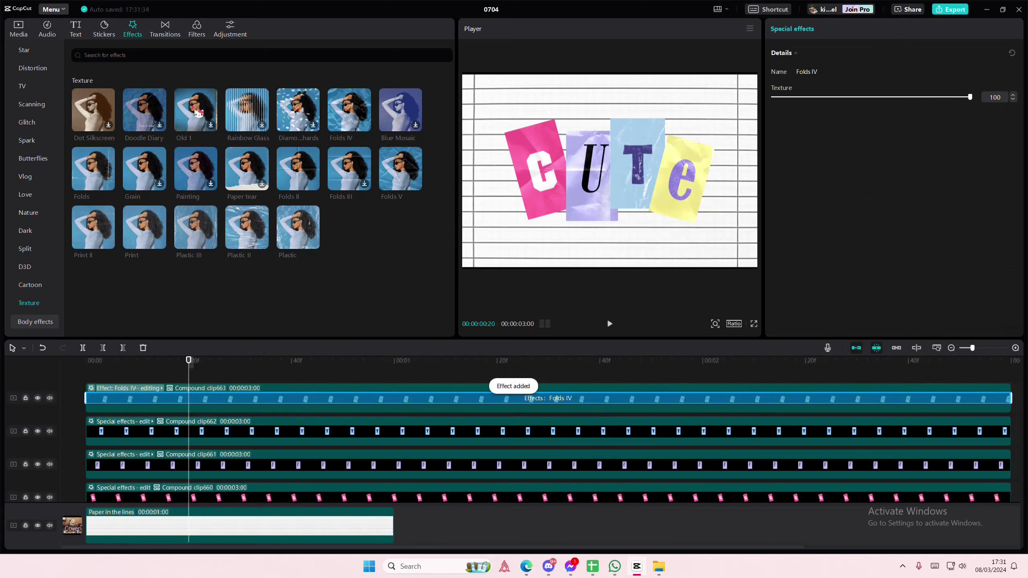
drag(247, 168, 248, 401)
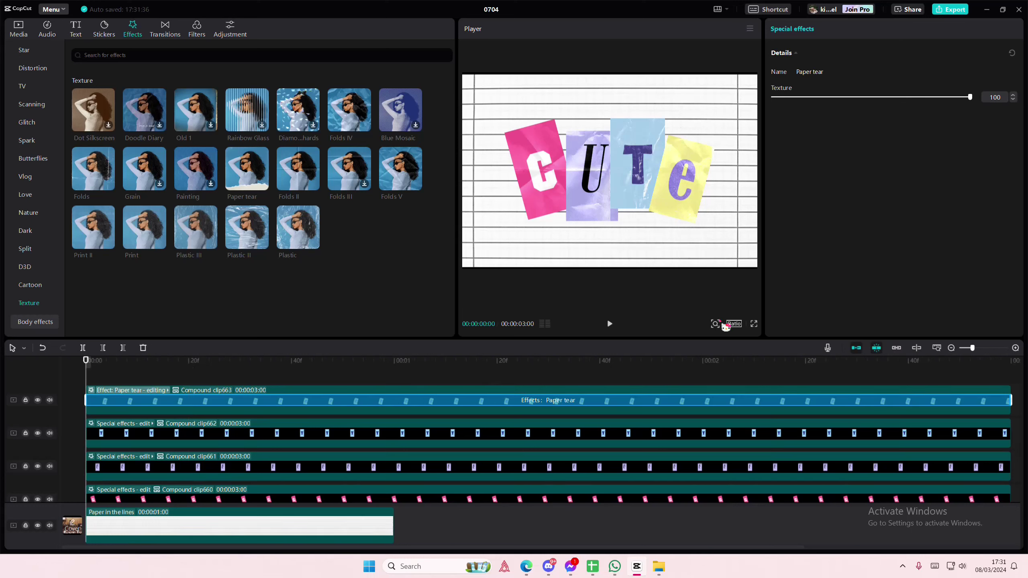
click(269, 375)
key(space)
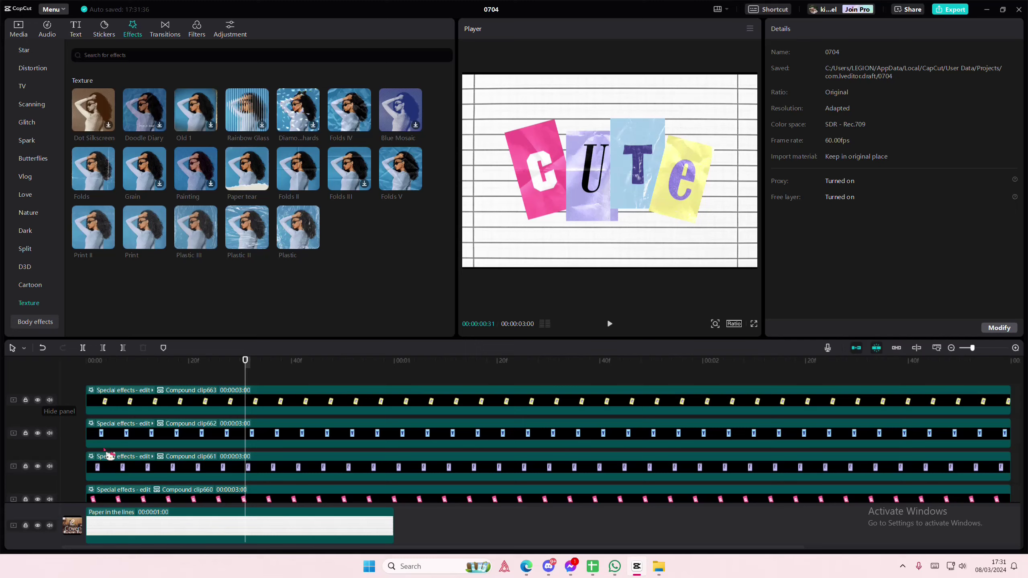
scroll(162, 457, down, 2)
scroll(250, 467, up, 2)
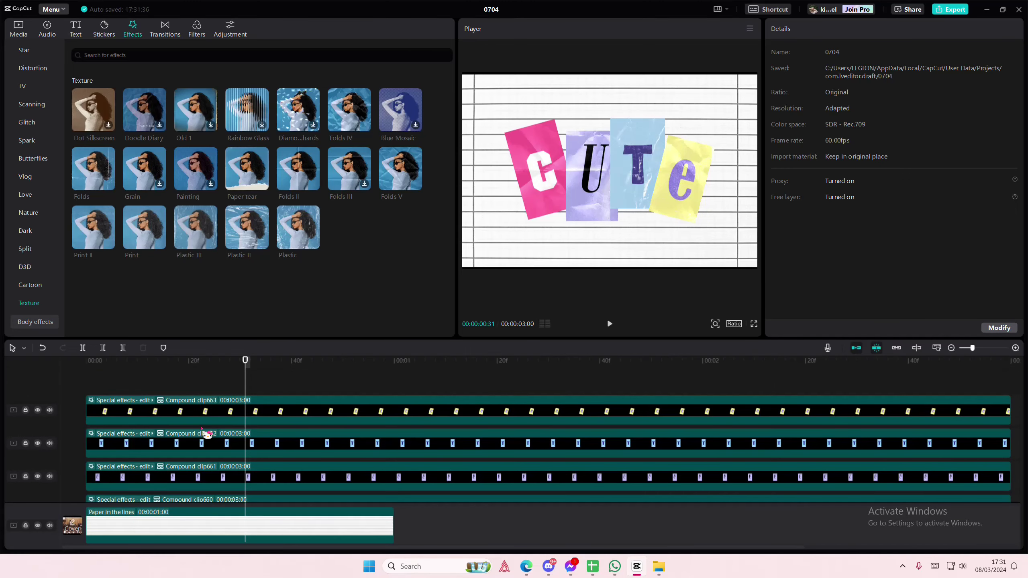
Browse the sticker categories and the Trending stickers for decorations that suit the cut-out letter design
click(105, 36)
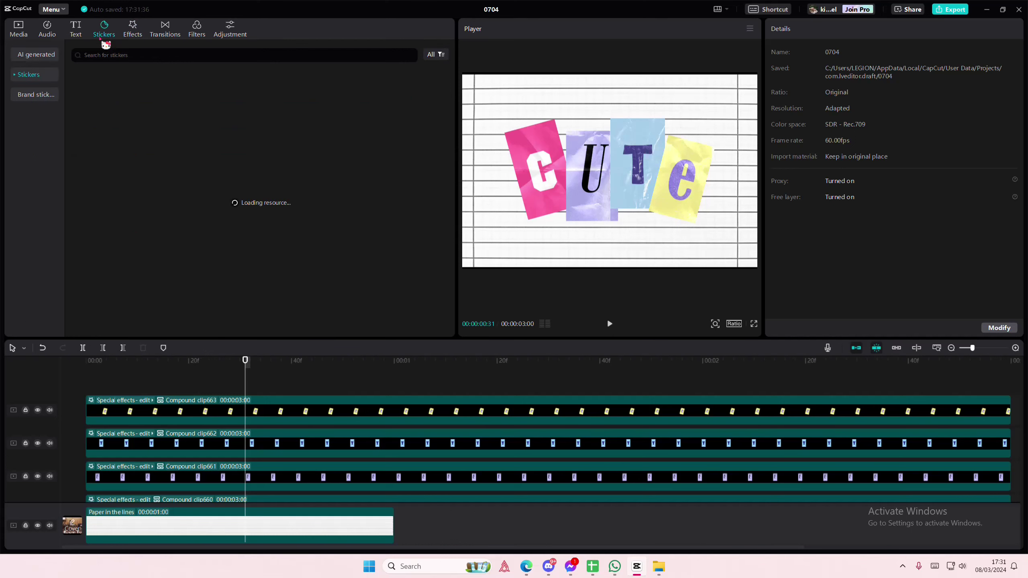
scroll(151, 253, down, 2)
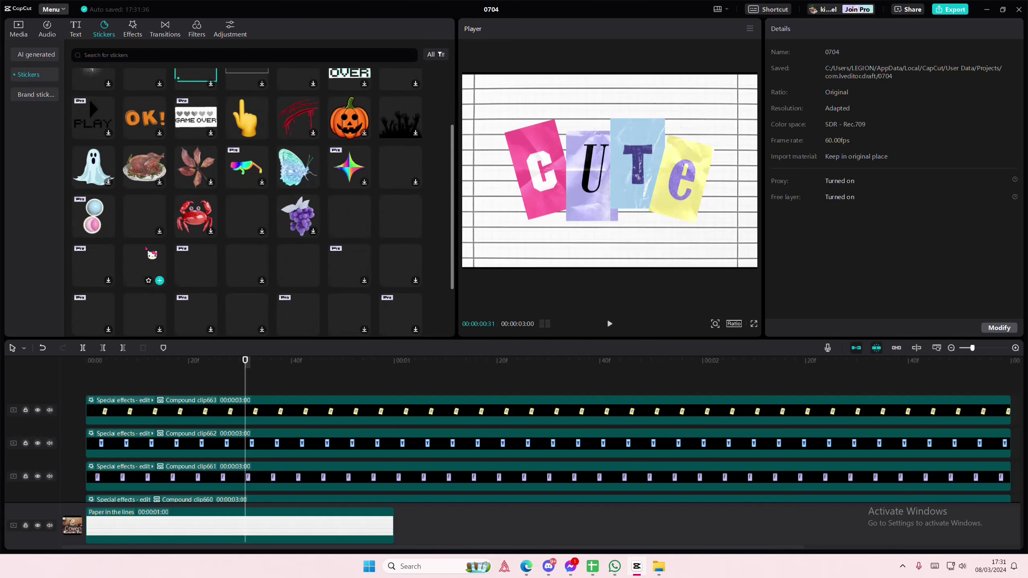
scroll(148, 255, down, 2)
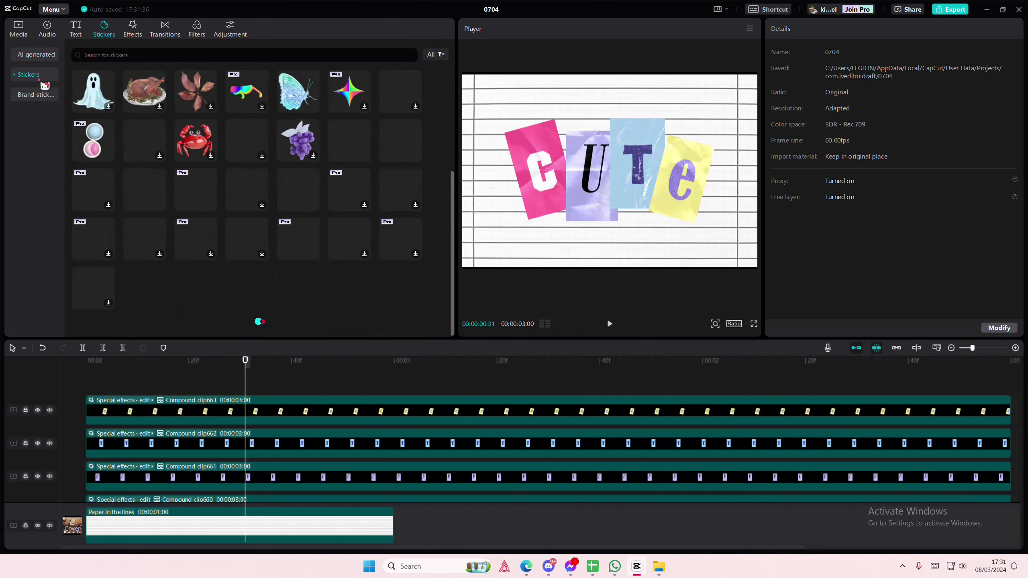
click(40, 60)
click(36, 74)
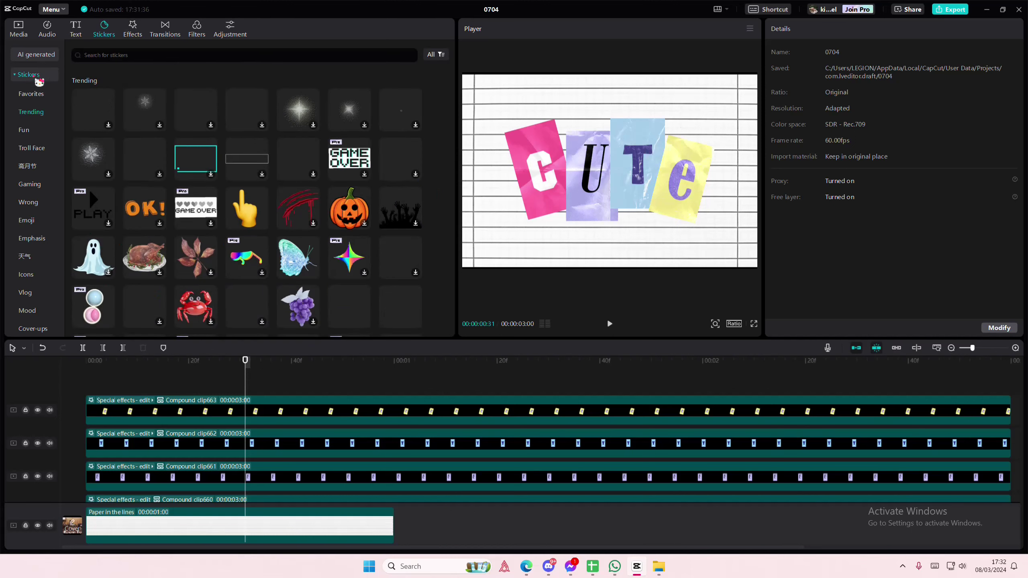
scroll(47, 162, down, 5)
scroll(187, 275, down, 10)
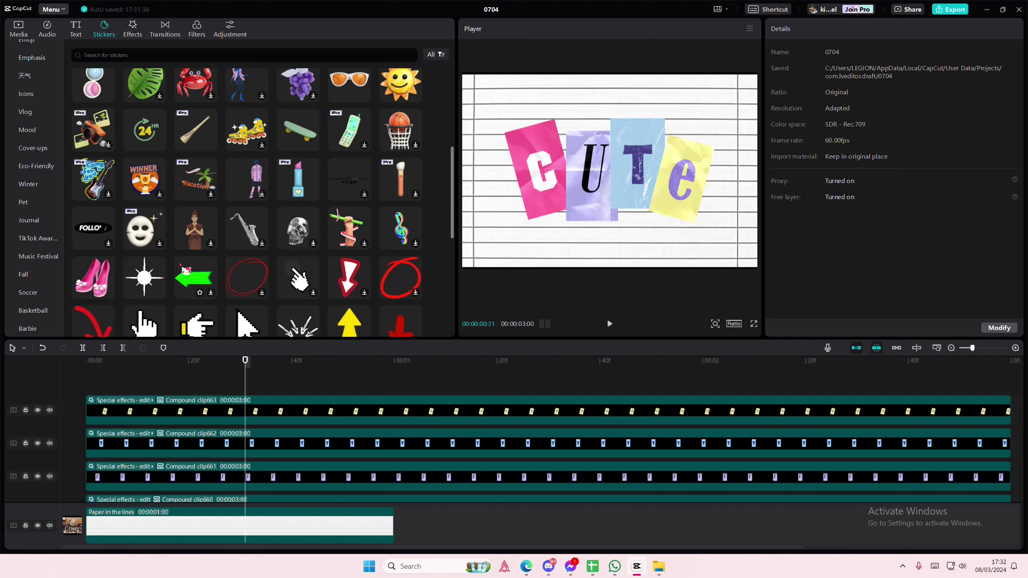
scroll(186, 271, down, 5)
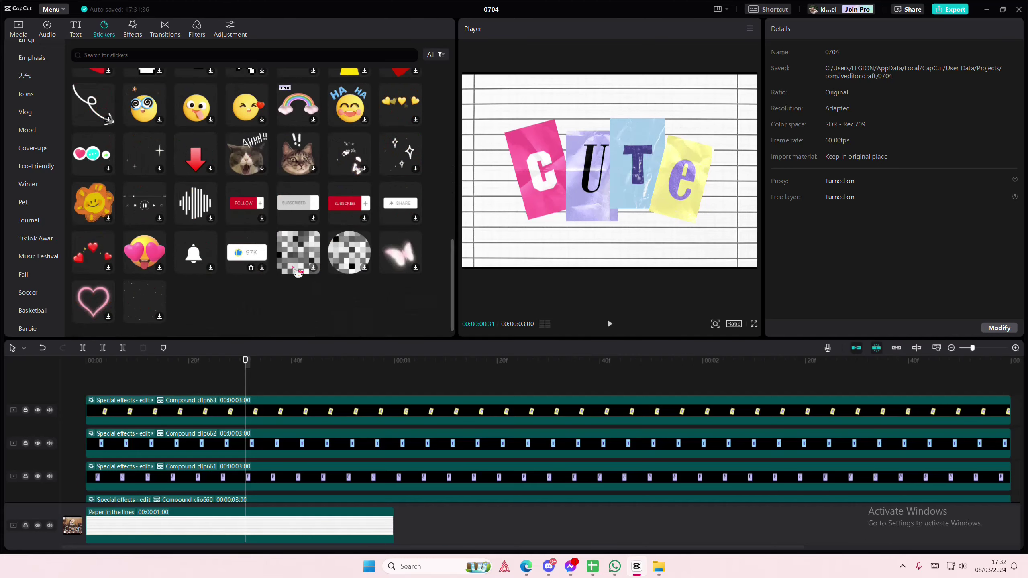